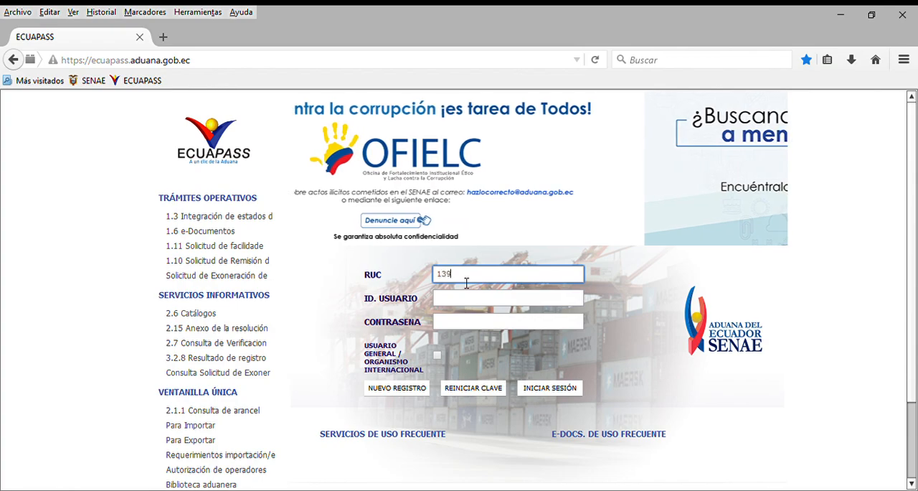
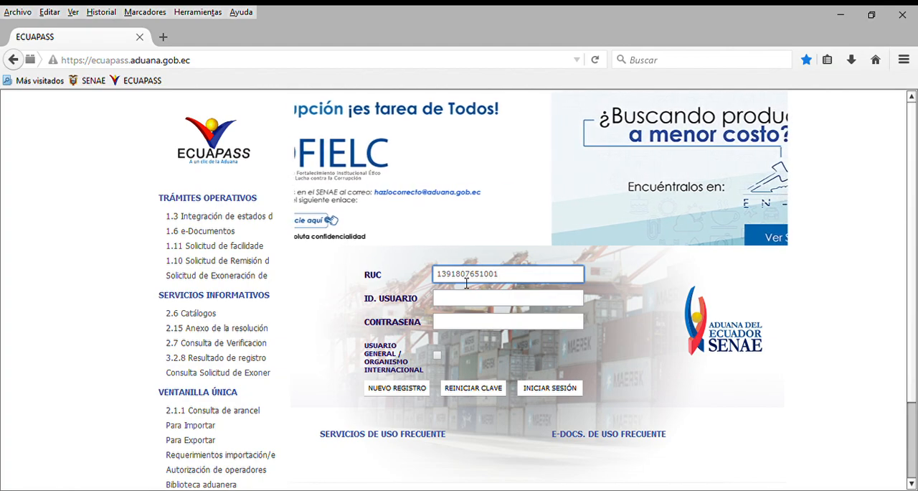
Sign in with the company's RUC, user ID and account password, dismiss the pending-payments reminder, and enter as [16] IMP/EXPORTADOR
click(471, 307)
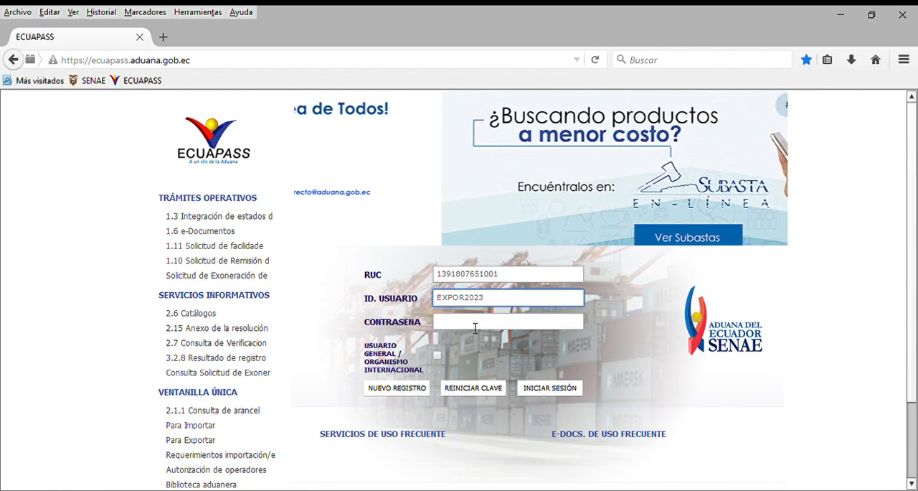
click(474, 328)
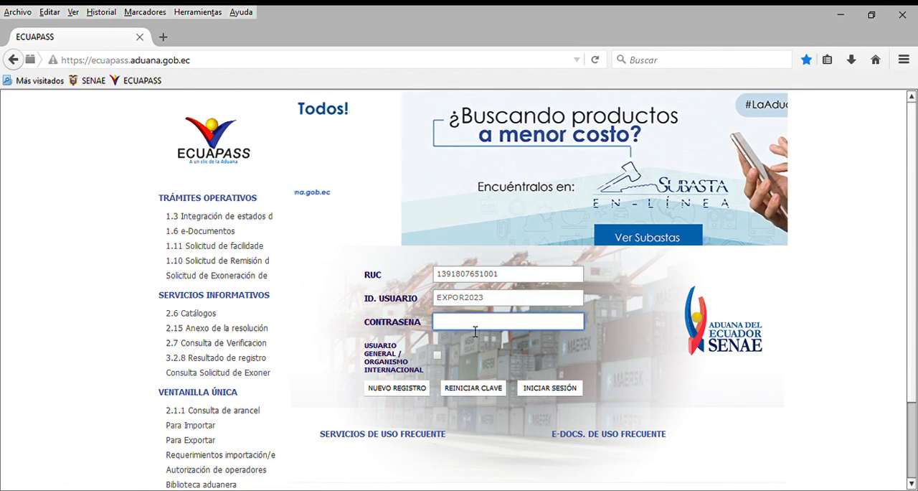
text(****)
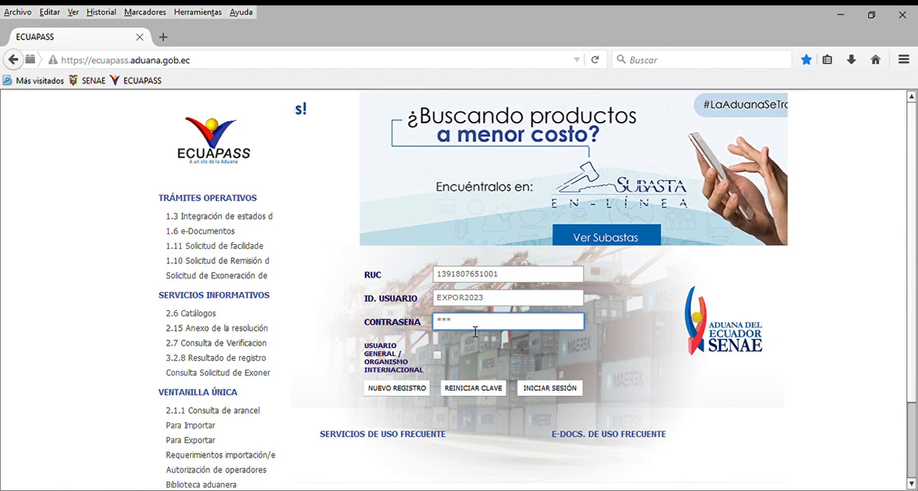
text(****)
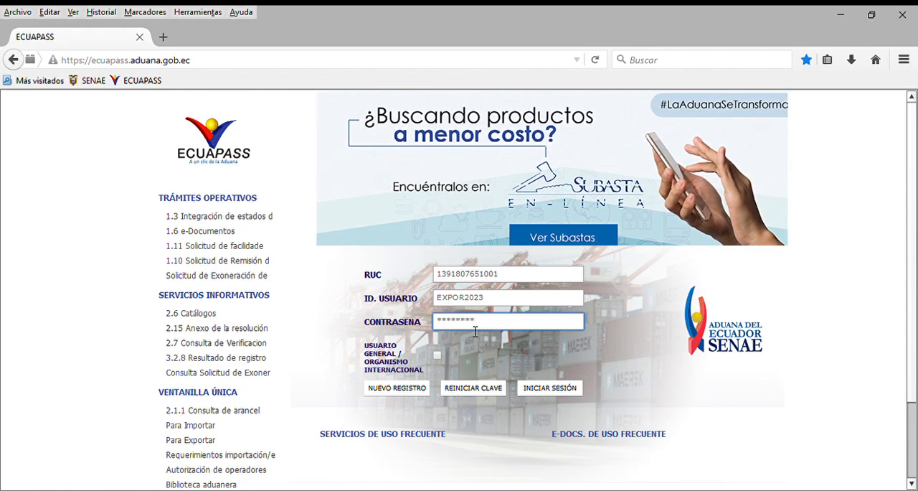
text(**)
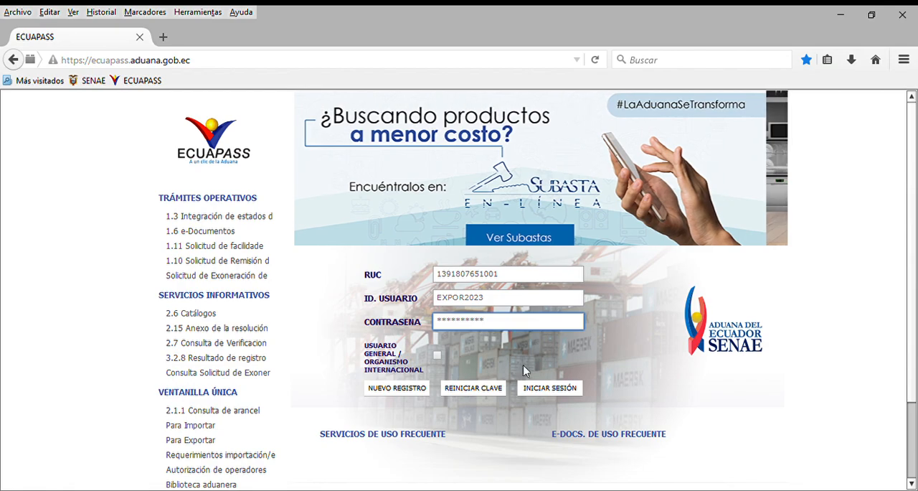
click(531, 389)
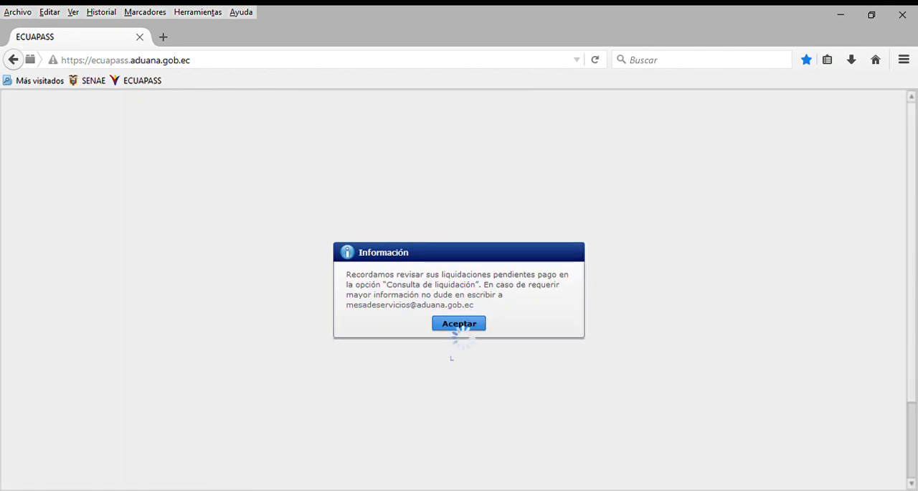
click(457, 323)
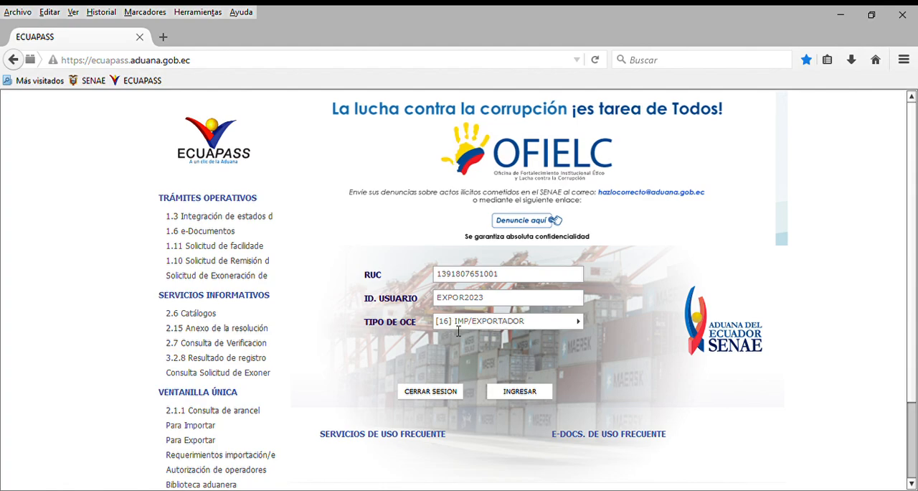
click(513, 392)
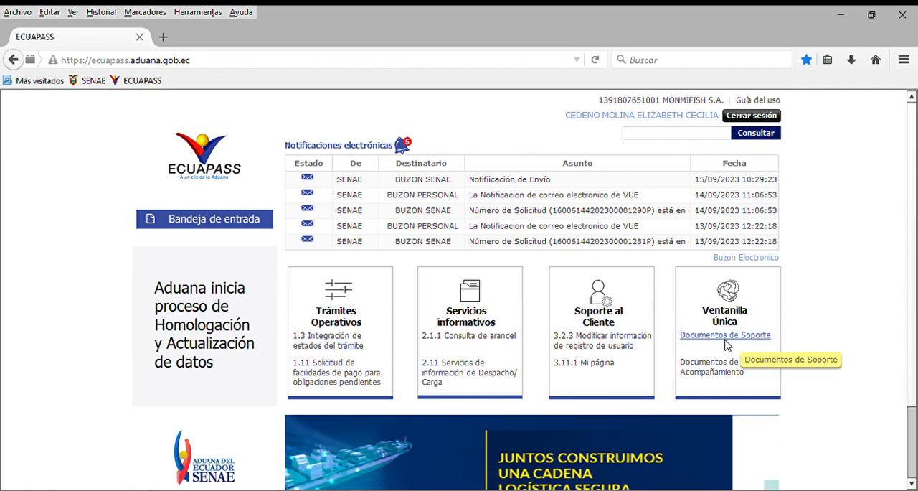
Open a blank Declaración de Exportación form from the customs dispatch documents in 1.1.1 Documentos Electrónicos
click(327, 344)
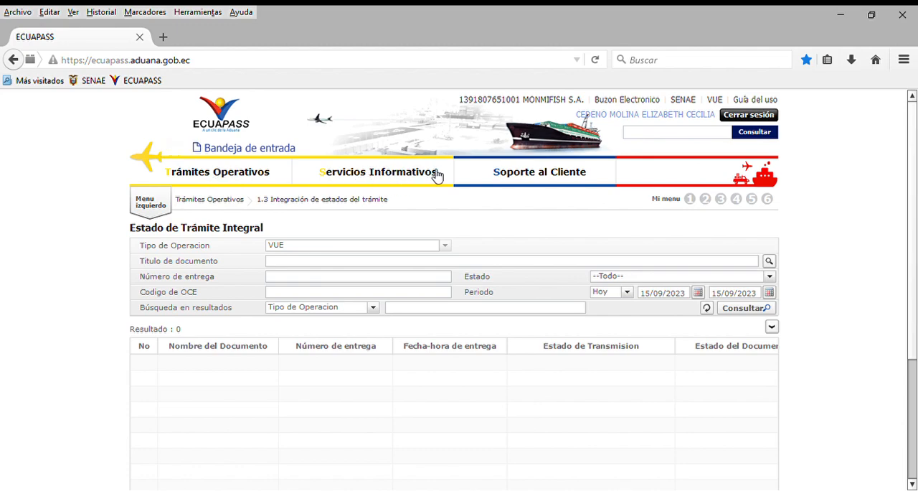
click(244, 179)
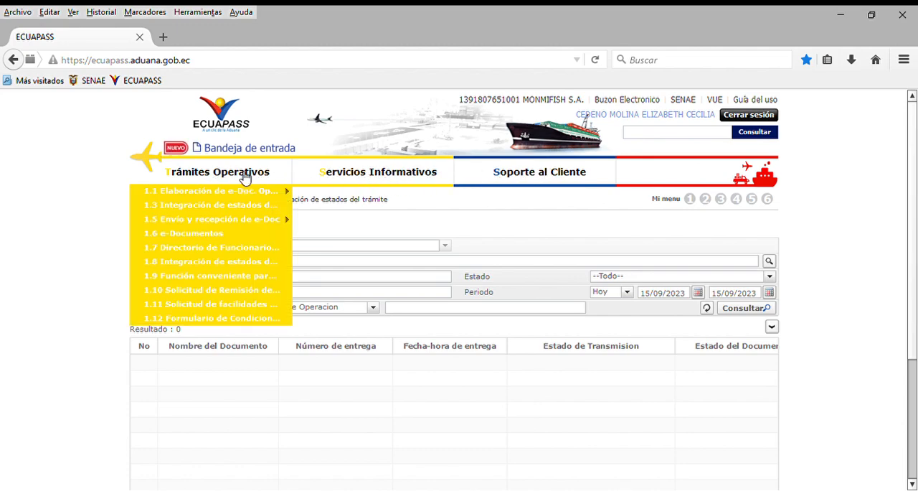
mouse_move(244, 188)
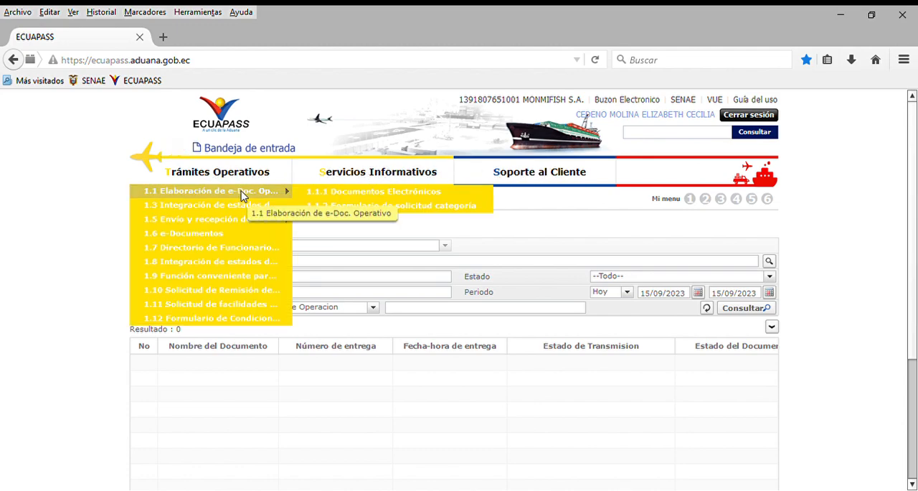
click(403, 198)
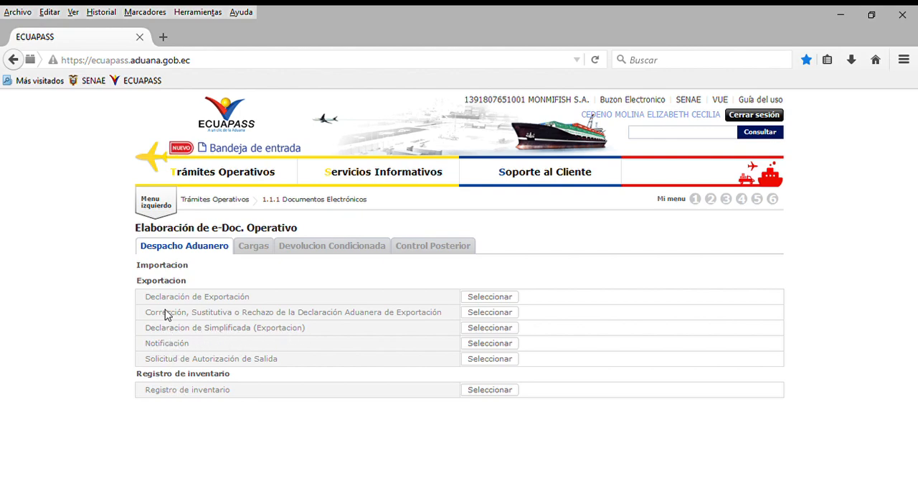
click(480, 300)
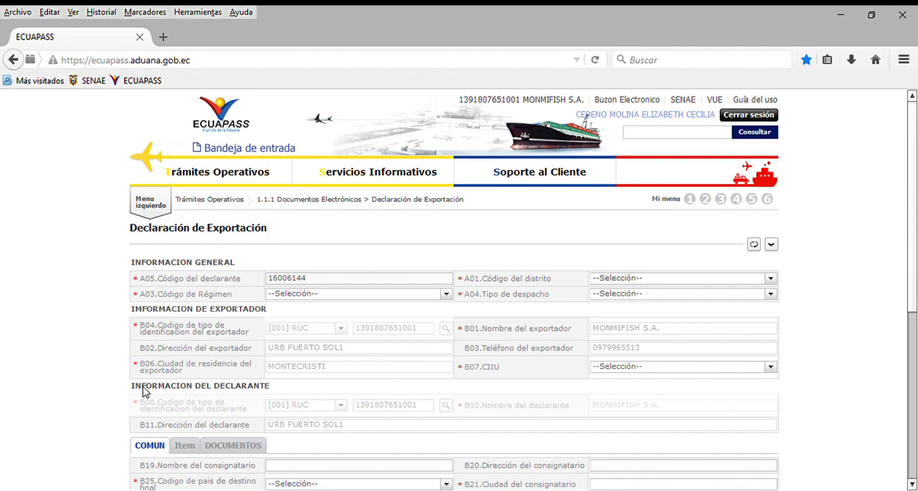
Review the fields in the COMUN, Item and DOCUMENTOS sections of the export declaration, ending back on COMUN
scroll(143, 391, down, 3)
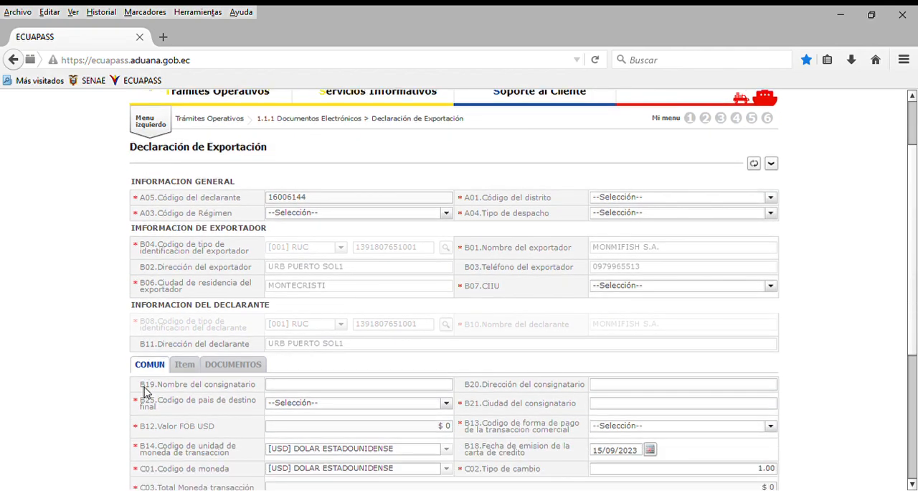
scroll(143, 390, down, 5)
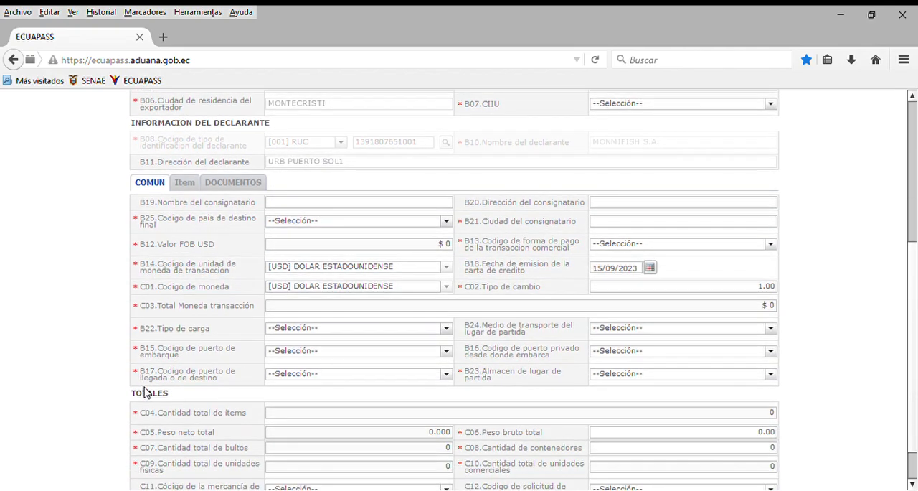
scroll(146, 391, down, 1)
scroll(144, 391, up, 1)
scroll(143, 390, down, 1)
click(182, 134)
scroll(271, 217, down, 10)
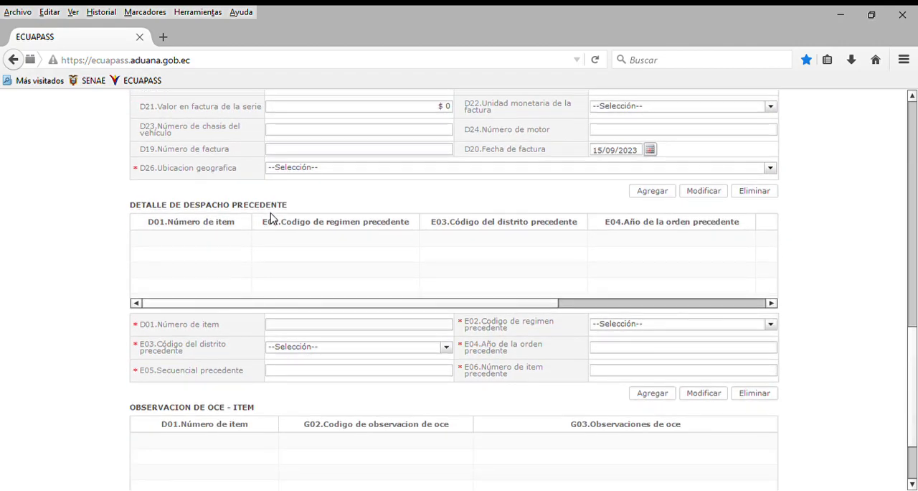
scroll(271, 217, down, 2)
scroll(271, 217, up, 9)
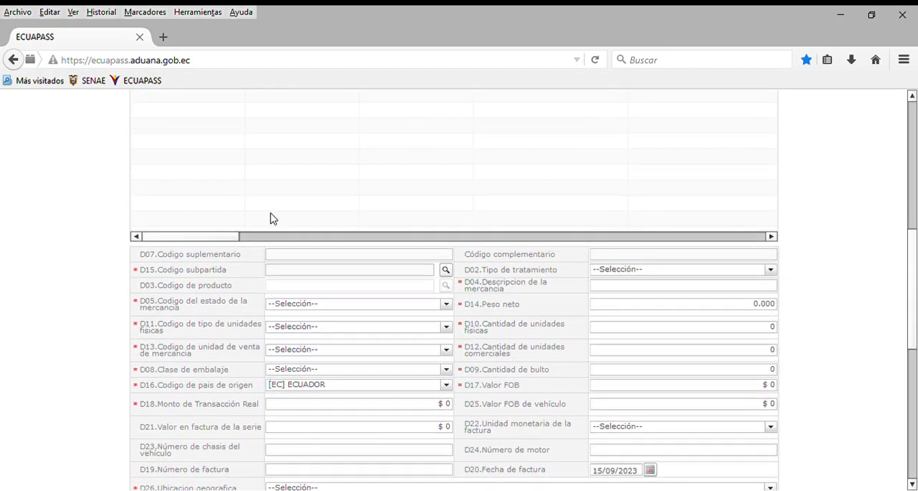
scroll(271, 217, up, 3)
click(237, 151)
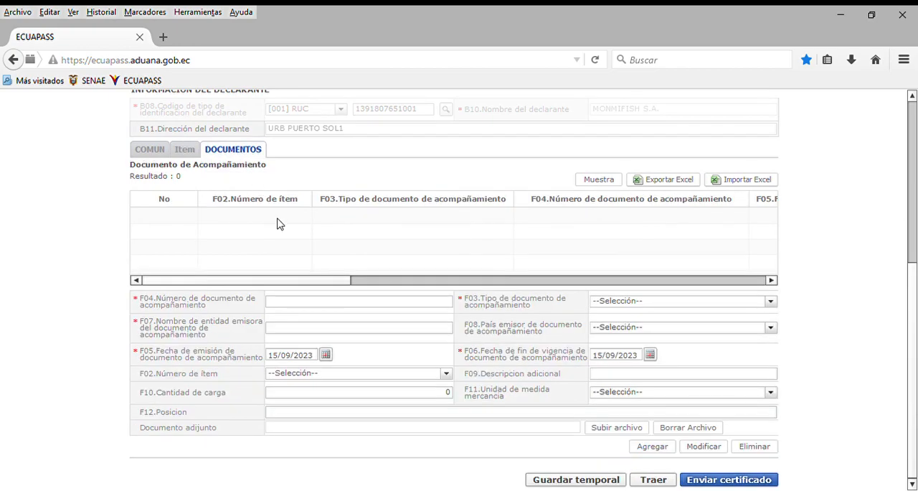
scroll(280, 226, up, 2)
scroll(280, 225, down, 2)
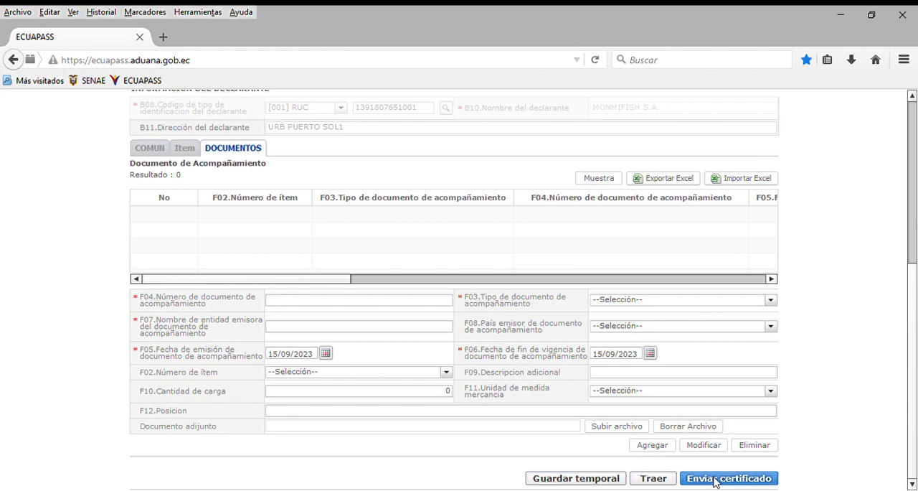
scroll(303, 338, up, 3)
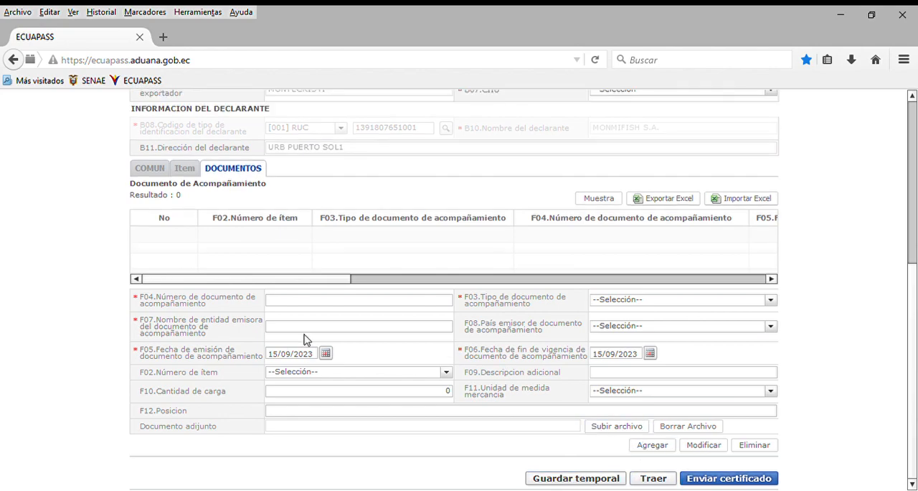
scroll(304, 339, up, 4)
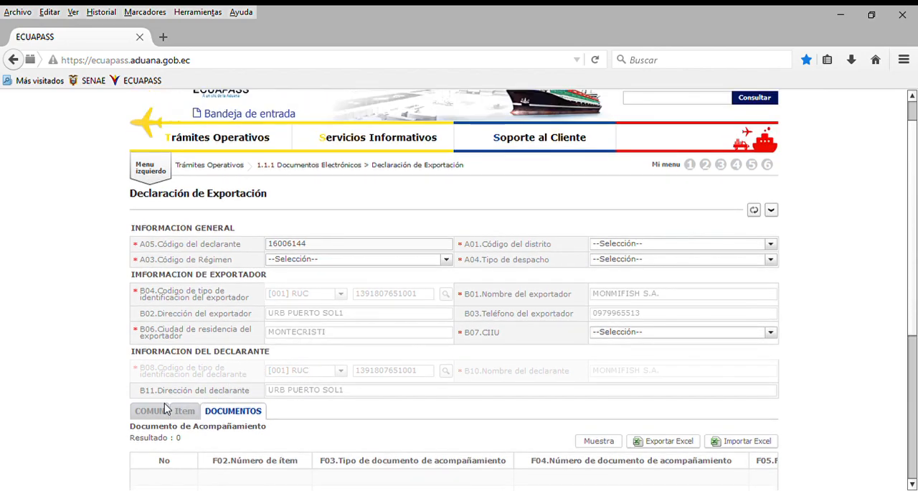
click(148, 411)
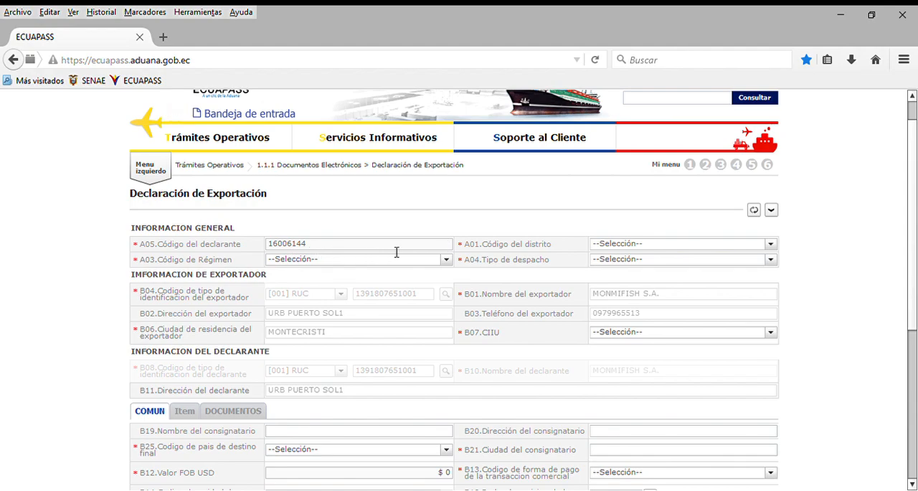
Set the district code (A01) in the declaration's general information to [037] MANTA
click(771, 245)
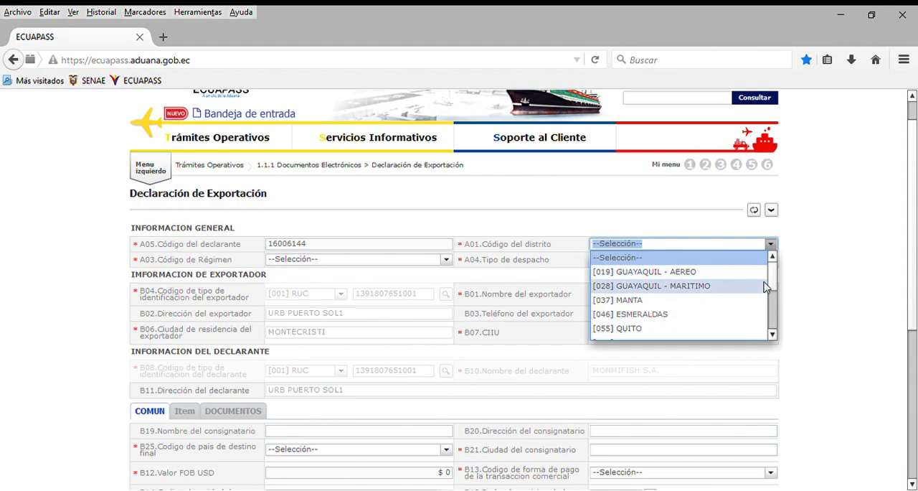
drag(773, 279, 776, 325)
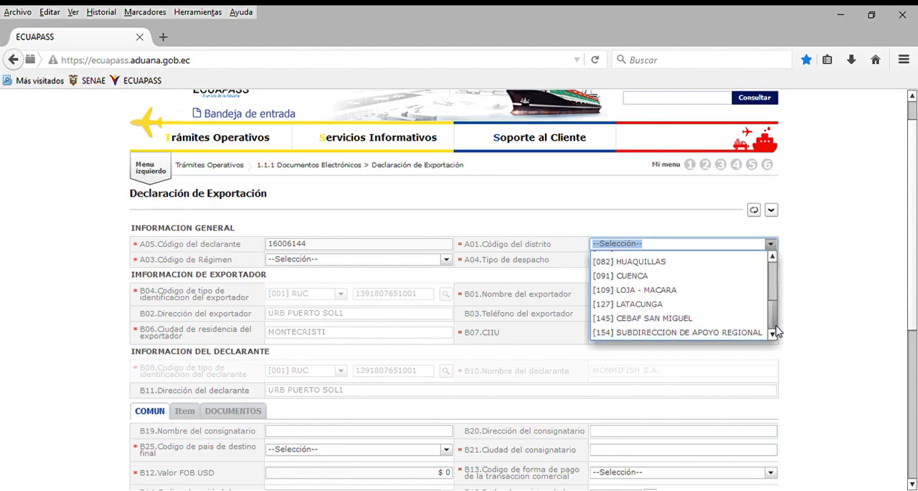
scroll(691, 313, up, 2)
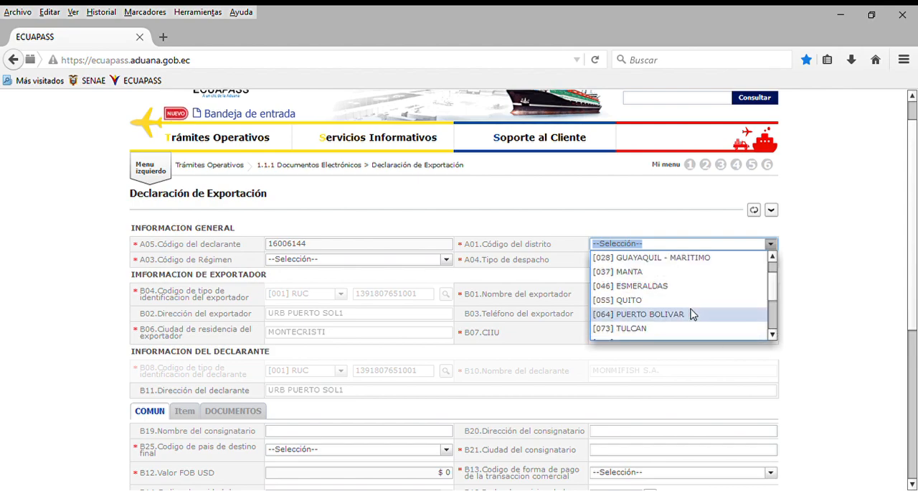
scroll(691, 313, up, 1)
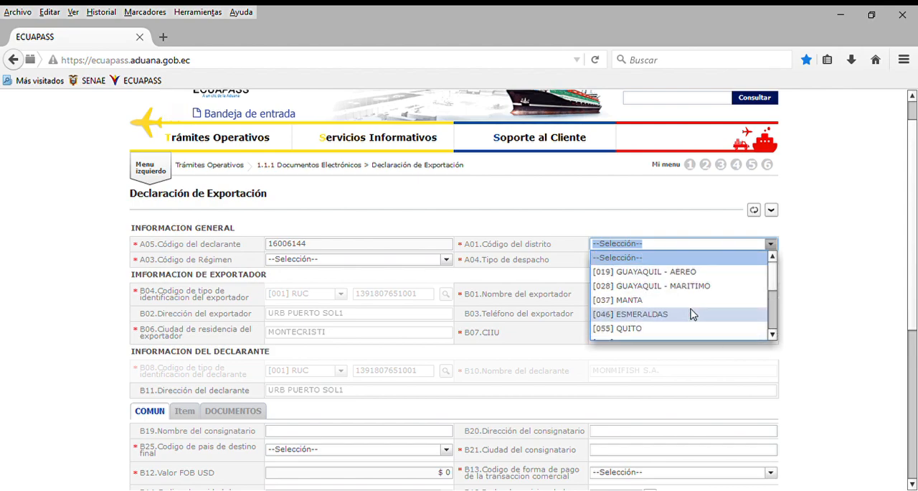
click(612, 300)
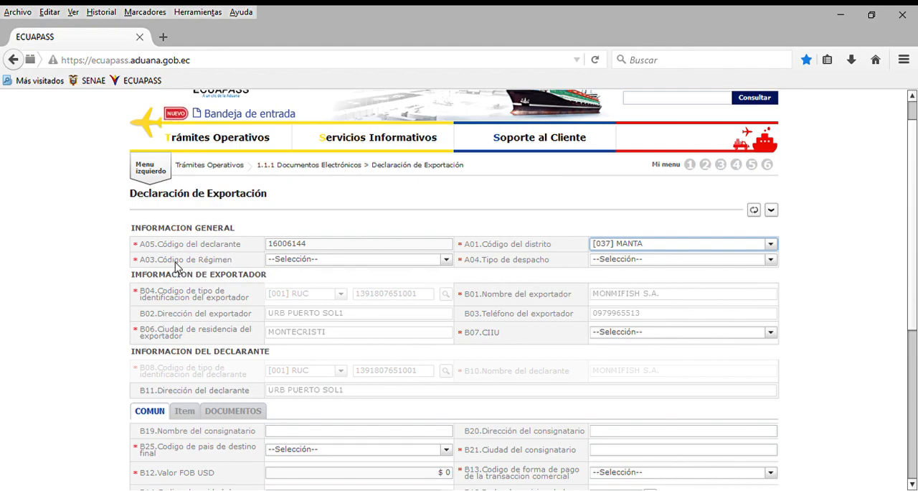
Set the regime code (A03) in the general information to [40] EXPORTACION DEFINITIVA
click(445, 260)
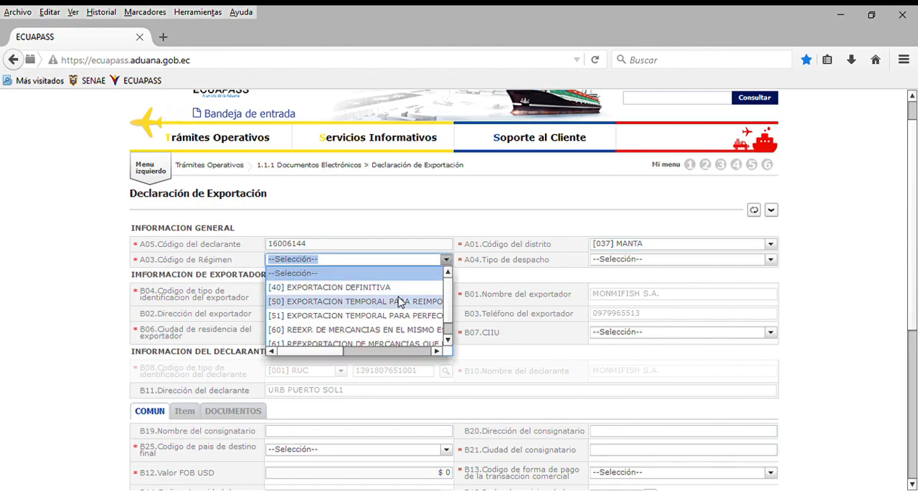
scroll(445, 308, down, 2)
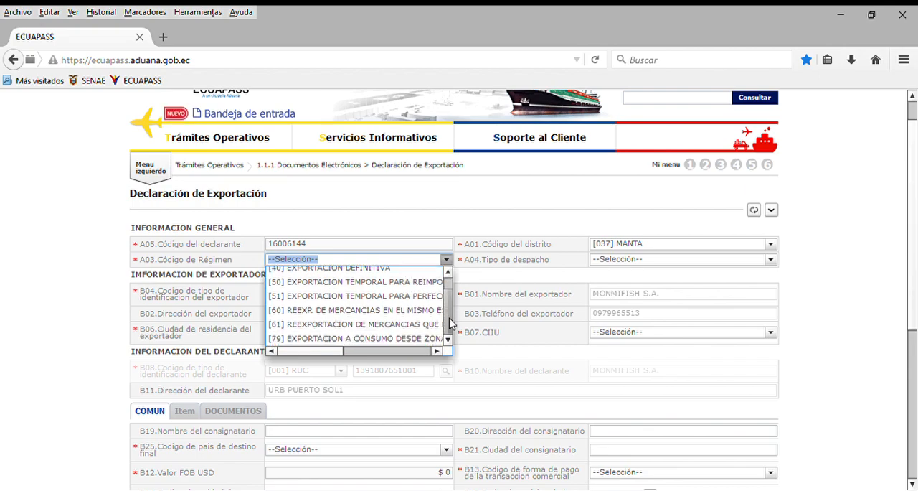
scroll(415, 295, up, 2)
click(393, 288)
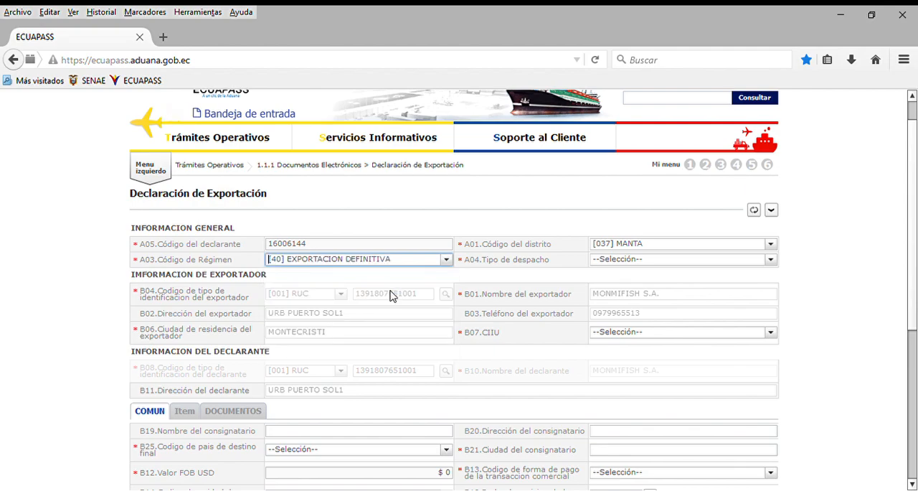
Set the dispatch type (A04) in the general information to [0] DESPACHO NORMAL
click(768, 260)
drag(773, 286, 779, 332)
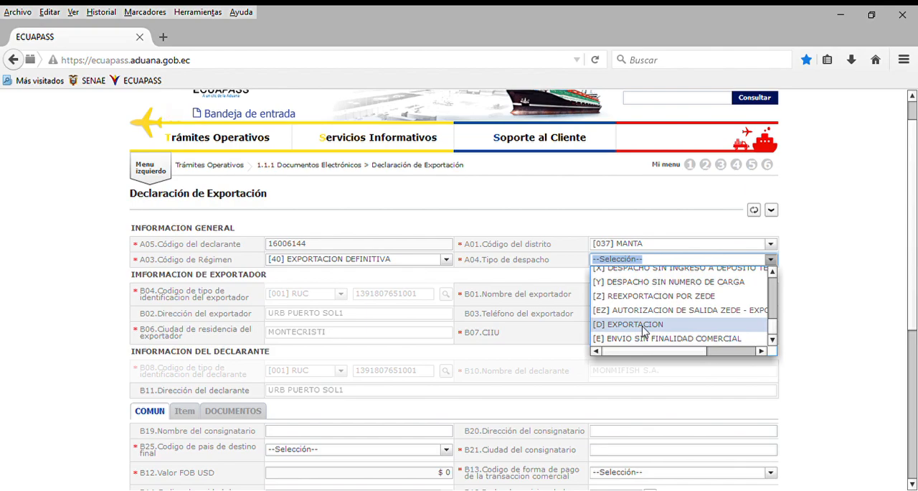
drag(774, 327, 785, 299)
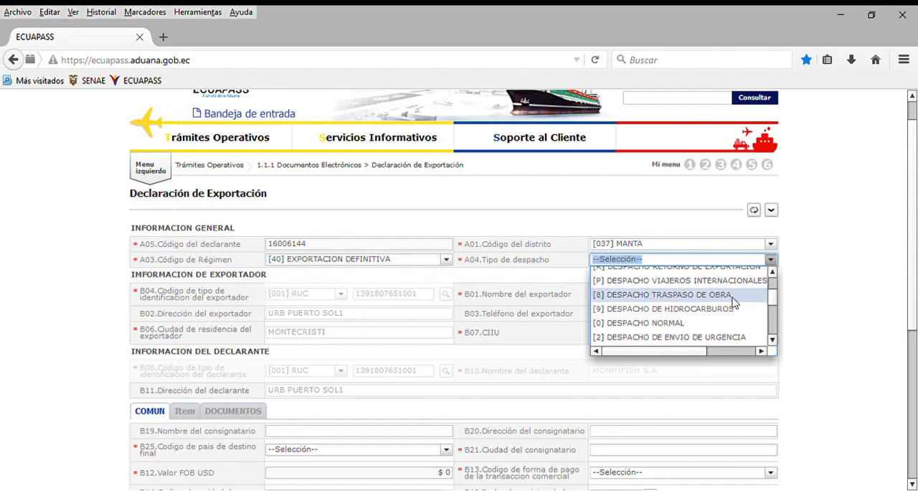
click(680, 324)
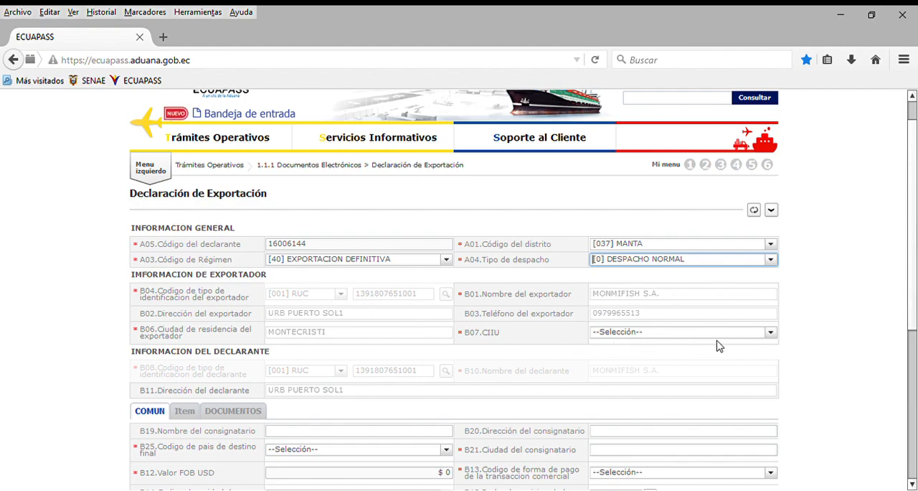
Set the exporter's CIIU activity code (B07) to [9993] OTROS
click(770, 333)
scroll(760, 362, down, 20)
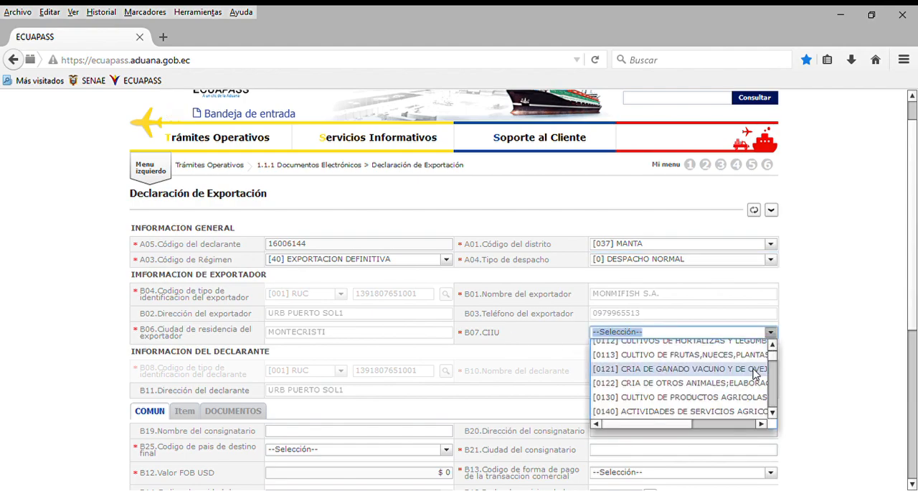
scroll(755, 374, down, 15)
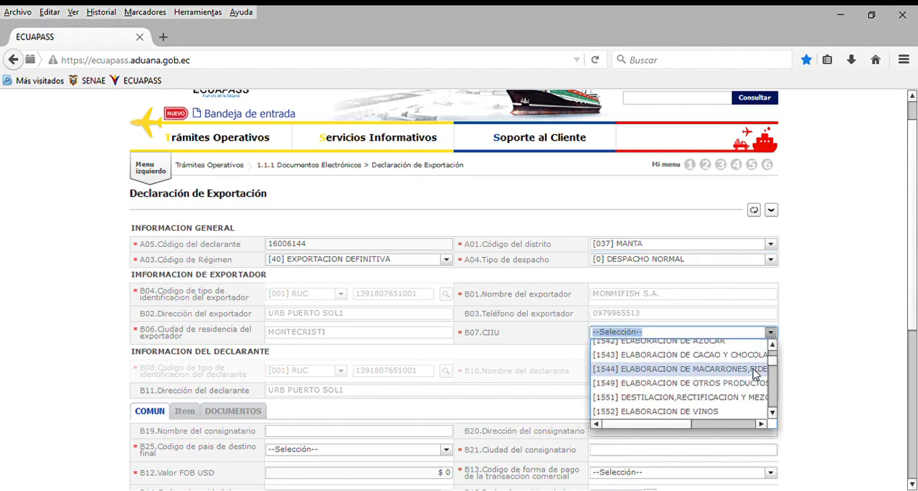
scroll(754, 373, down, 15)
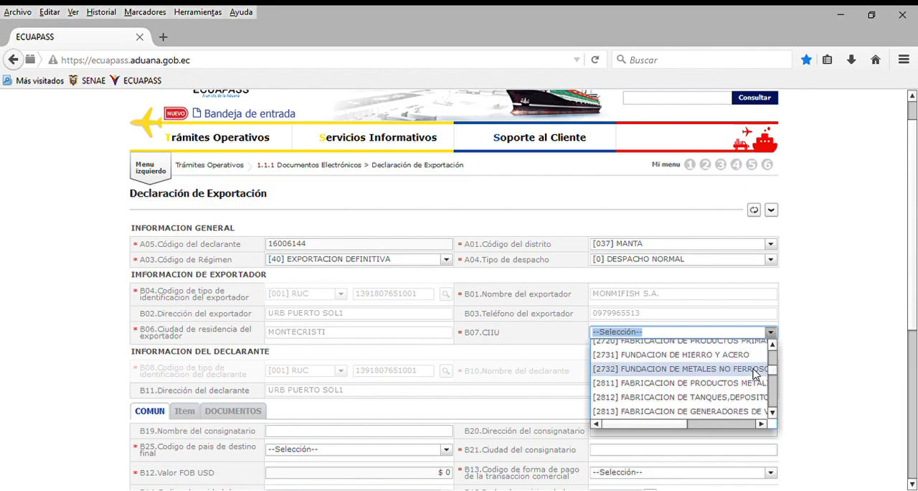
scroll(755, 374, down, 15)
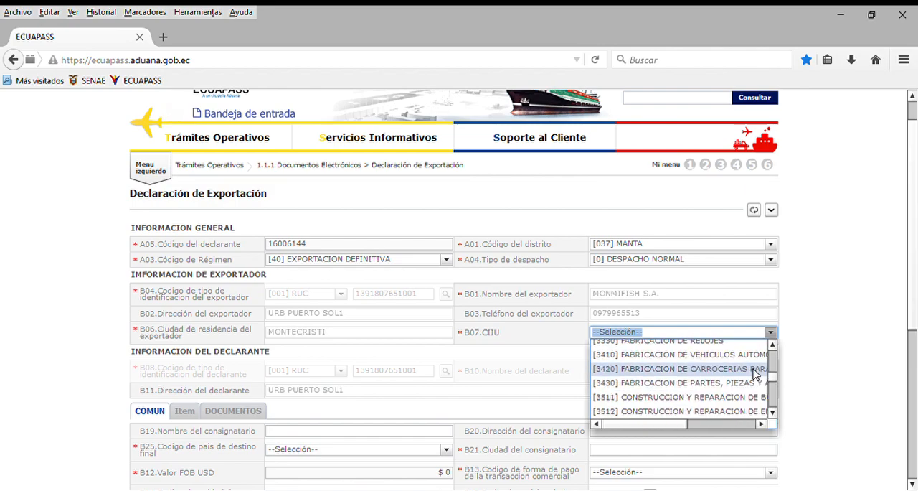
scroll(755, 374, down, 15)
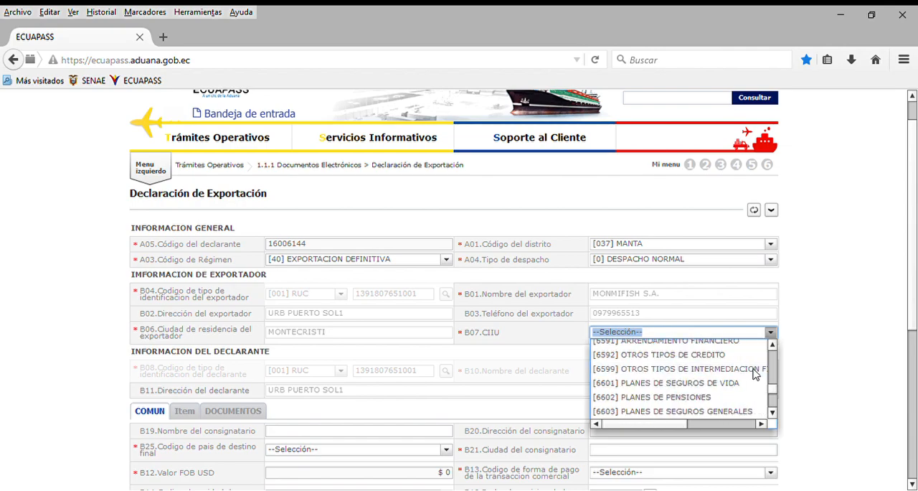
scroll(754, 374, down, 15)
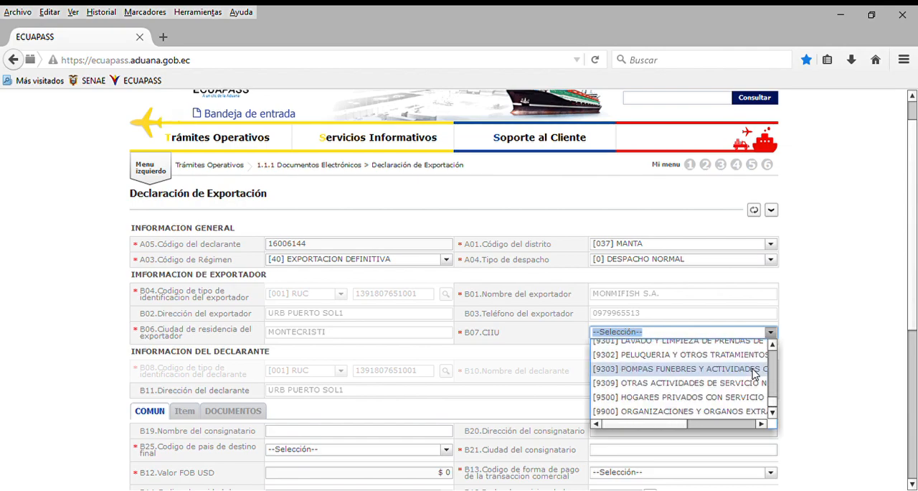
scroll(754, 373, down, 1)
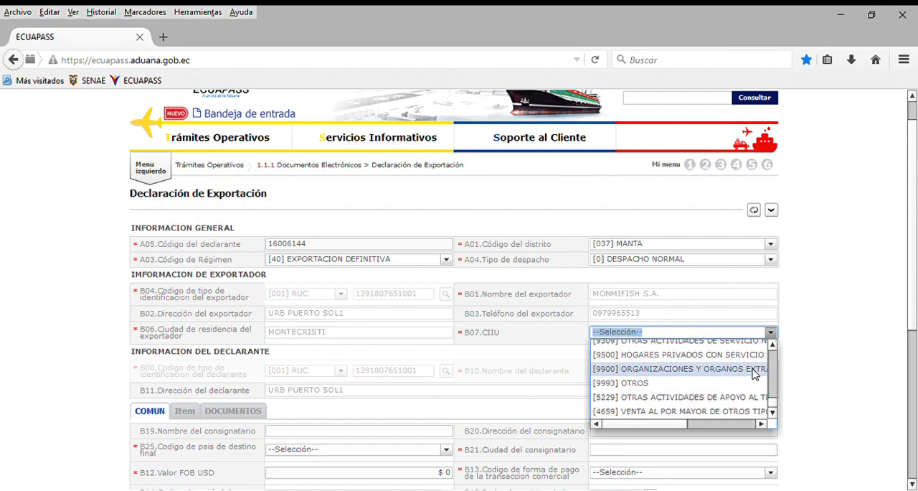
click(623, 385)
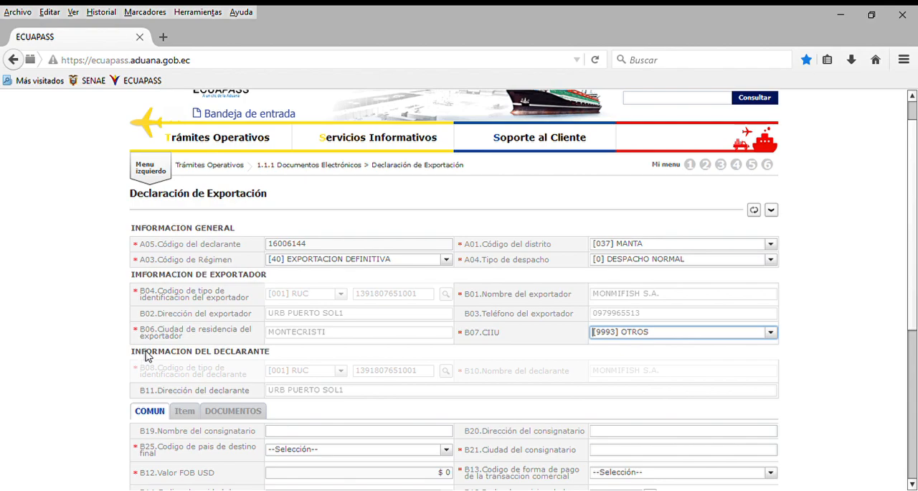
In the COMUN section, enter IMPORTACIONES EL INMENSO MAR S.A.S as the consignee's name (B19) and fill in the consignee's address (B20)
scroll(281, 355, down, 1)
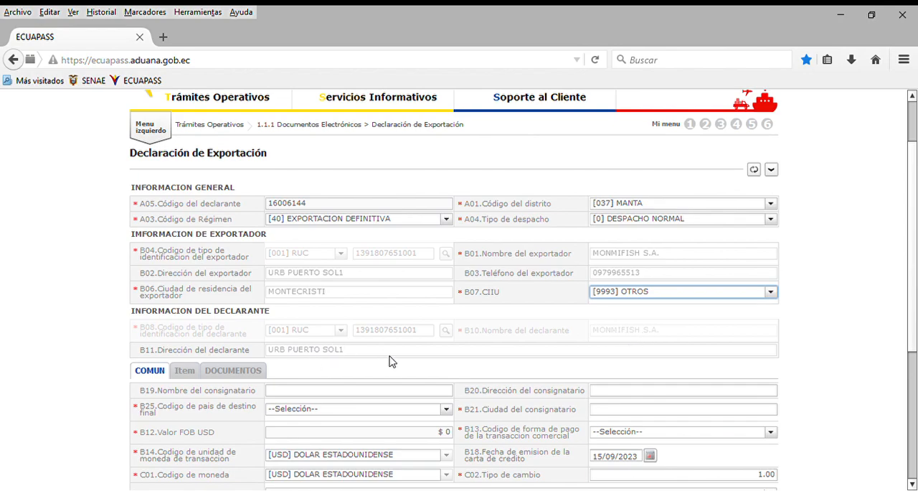
scroll(423, 353, down, 3)
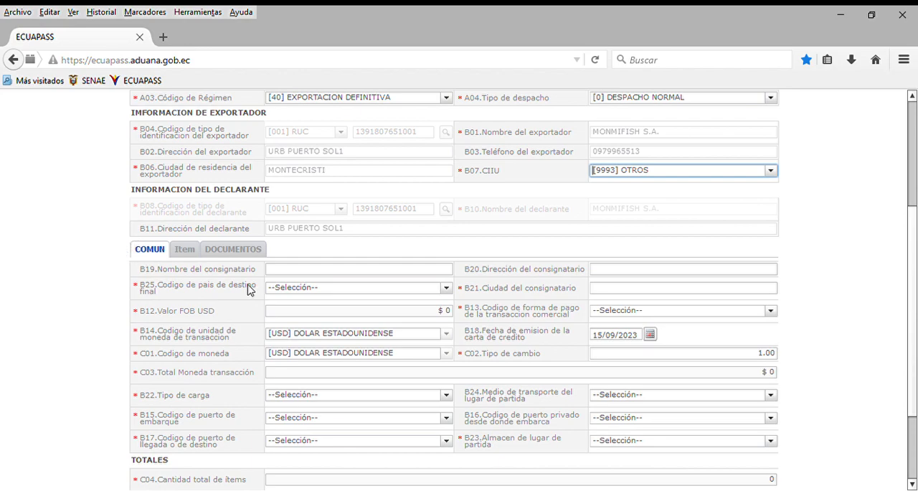
click(284, 272)
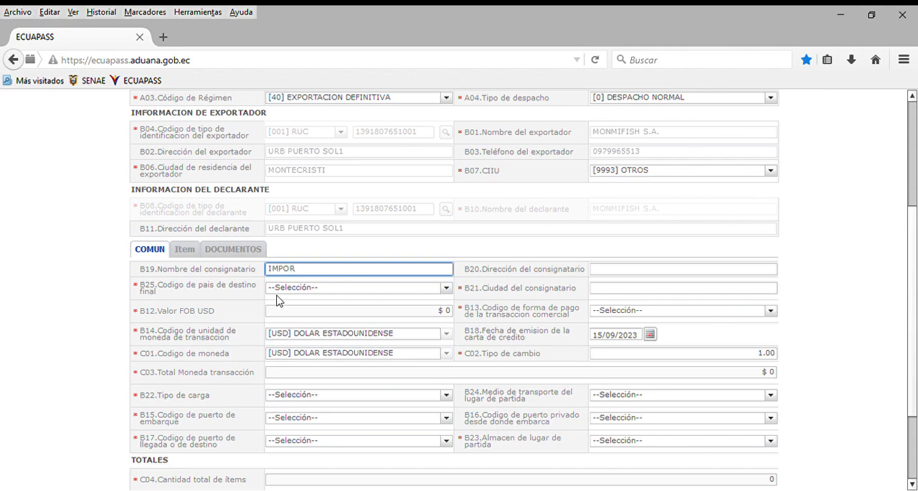
text(ONES EL INMENSO MAR S.A.S)
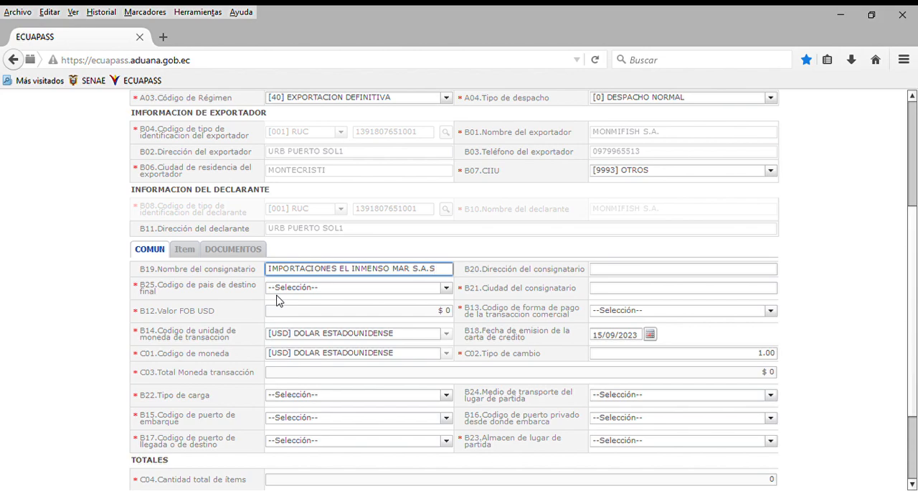
click(610, 273)
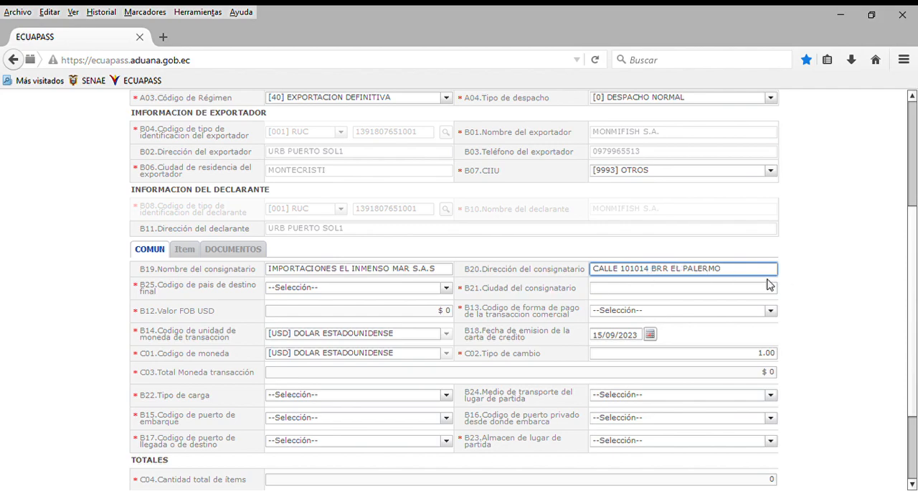
Set the final destination country (B25) to [CO] COLOMBIA and the consignee's city (B21) to IPIALES
click(444, 288)
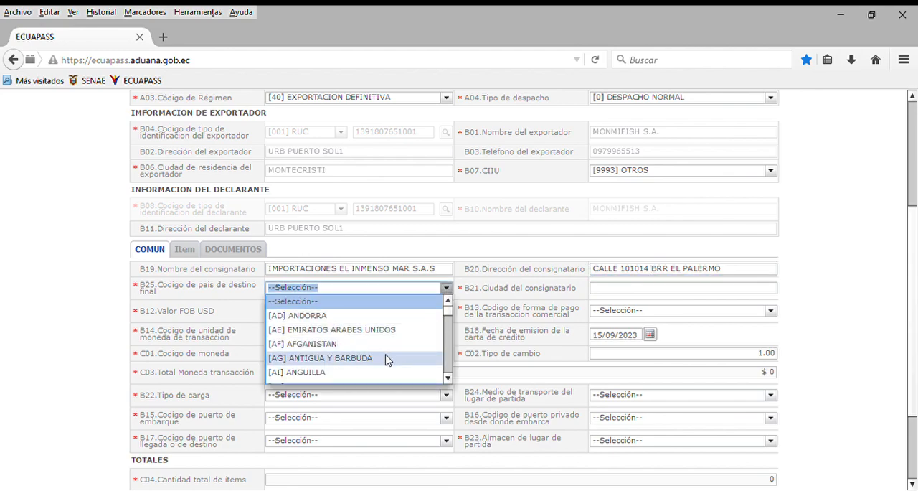
scroll(391, 347, down, 4)
text(C)
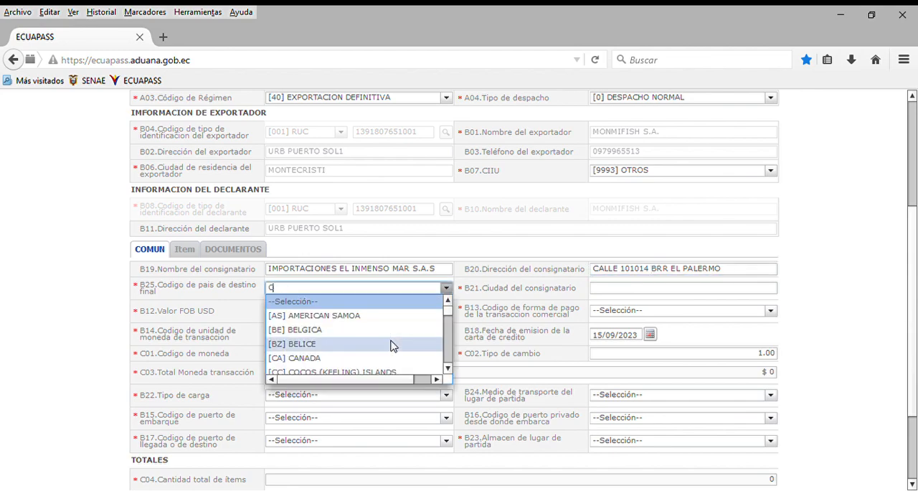
text(O)
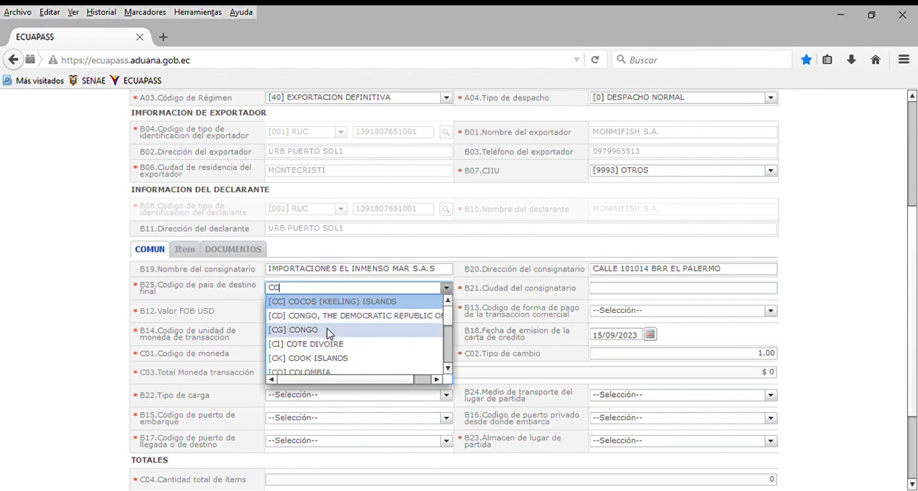
scroll(345, 371, down, 1)
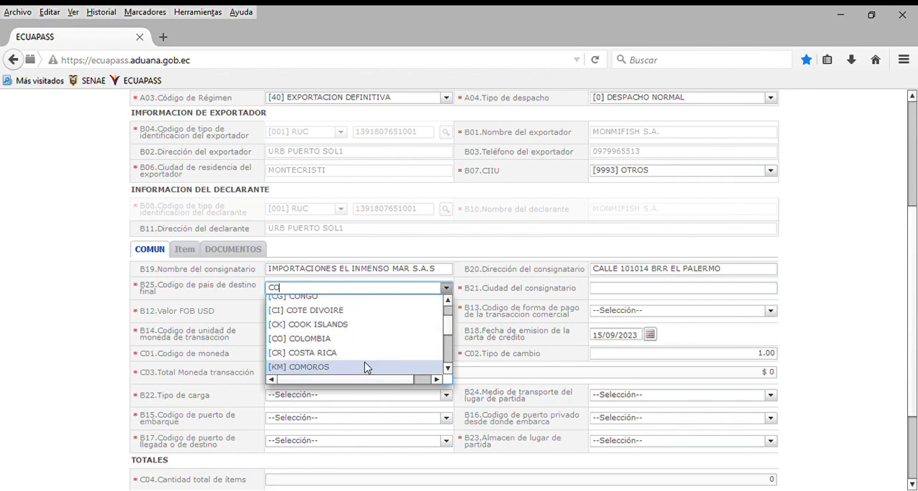
click(295, 342)
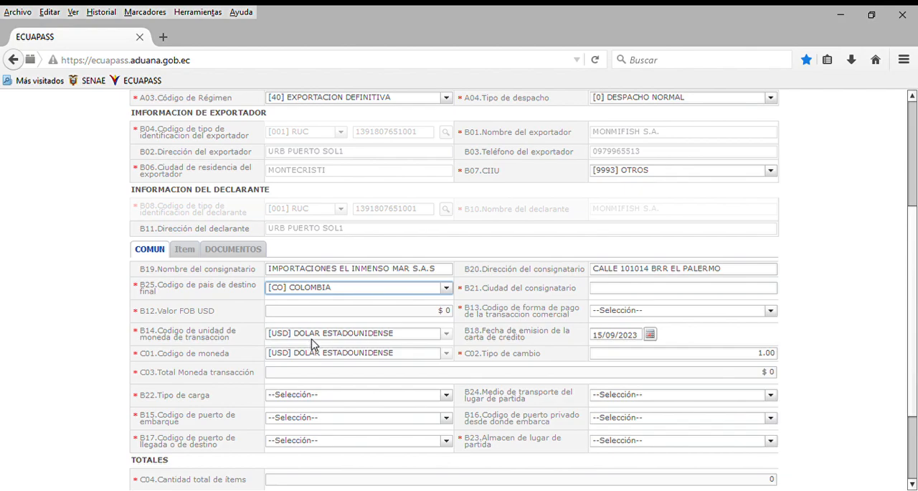
click(621, 294)
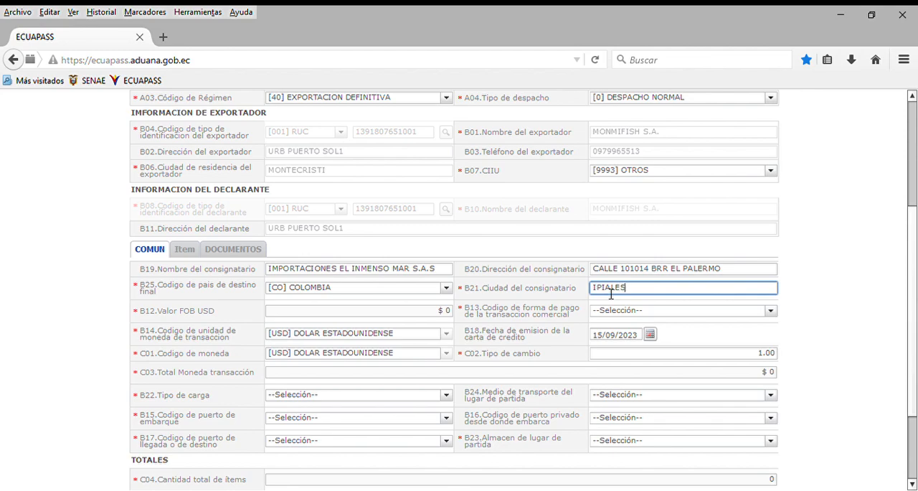
click(438, 313)
drag(449, 310, 462, 316)
click(376, 314)
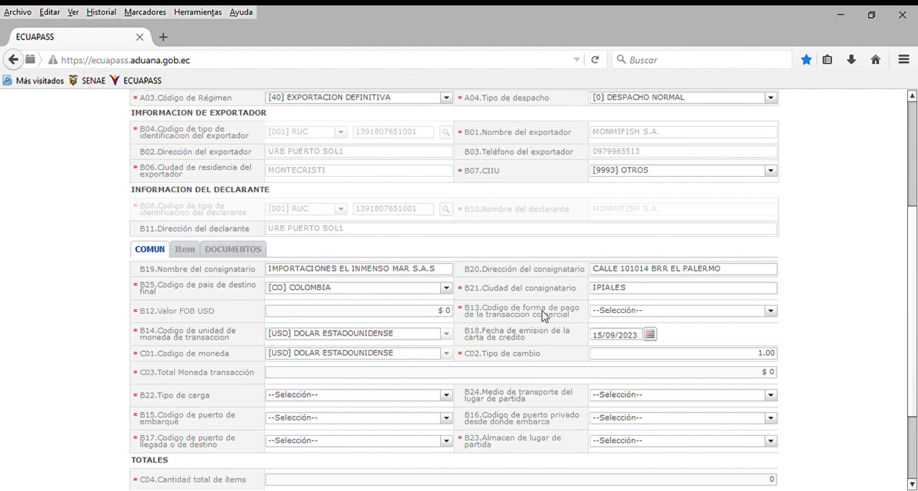
Set the payment method of the commercial transaction (B13) to [02] CARTA DE CREDITO SOBRE EL EXTERIOR
click(771, 311)
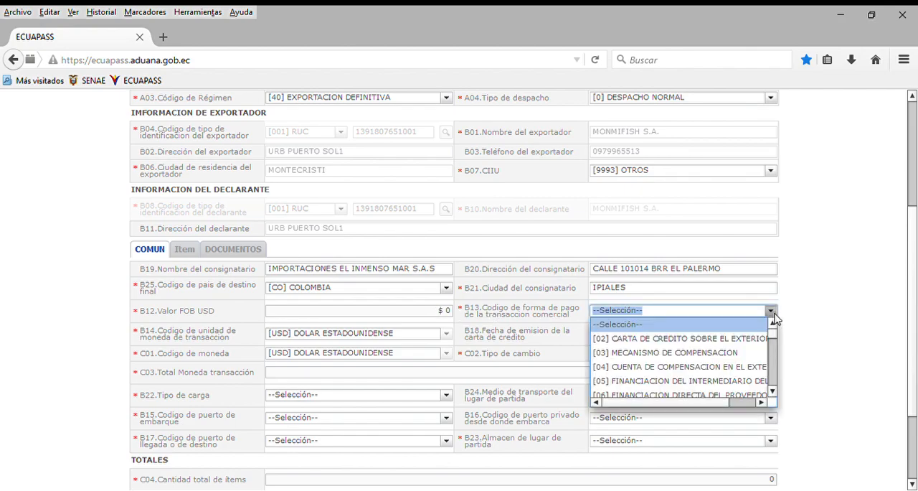
scroll(775, 349, down, 3)
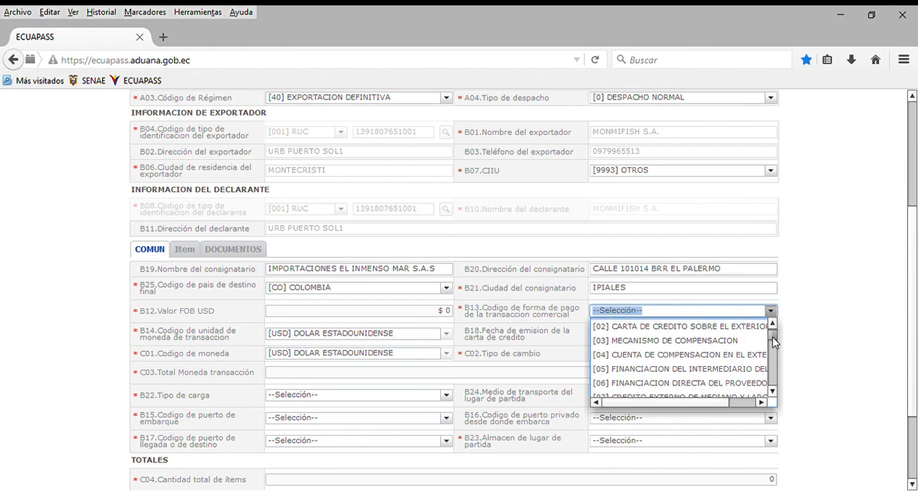
drag(775, 350, 777, 355)
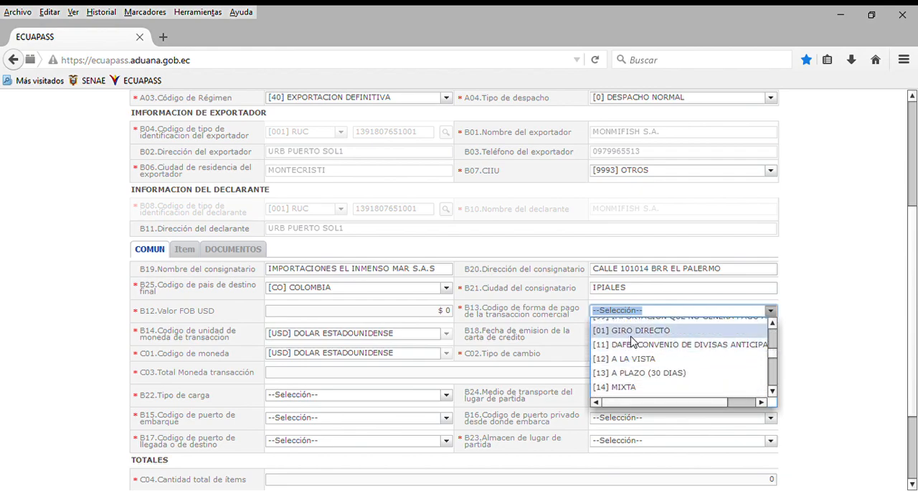
scroll(642, 373, down, 1)
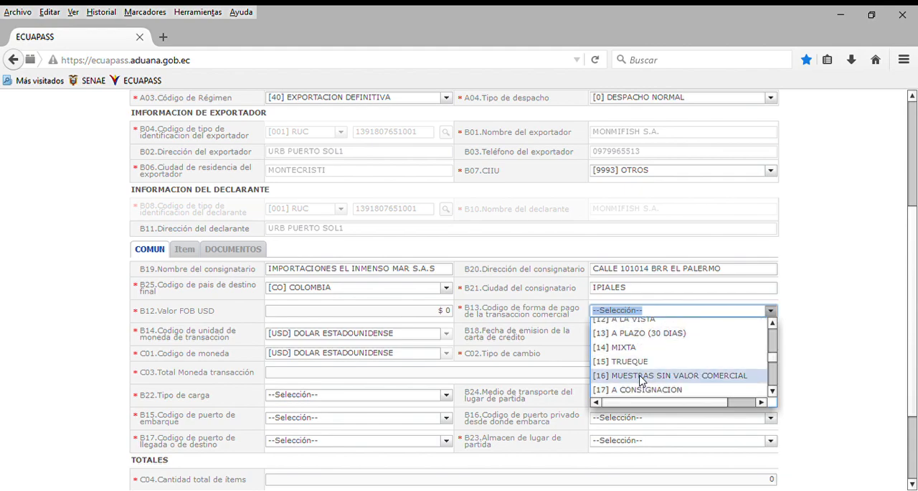
scroll(645, 376, down, 4)
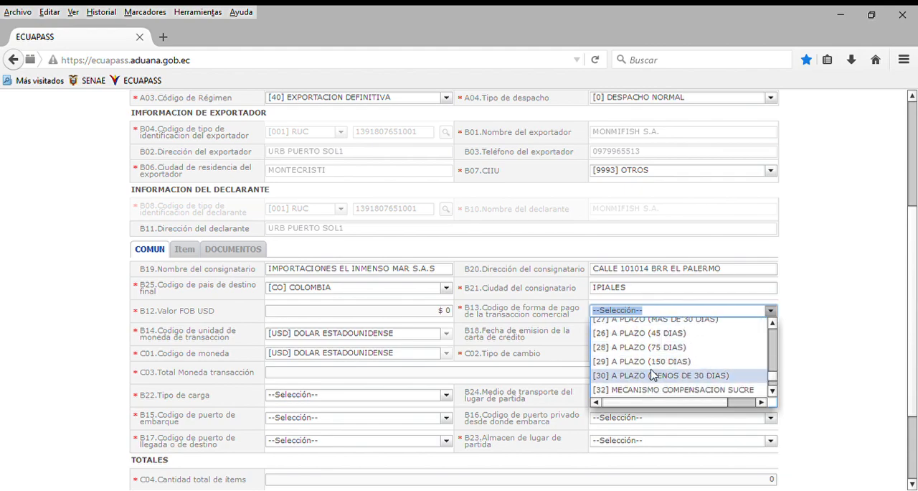
scroll(652, 378, down, 1)
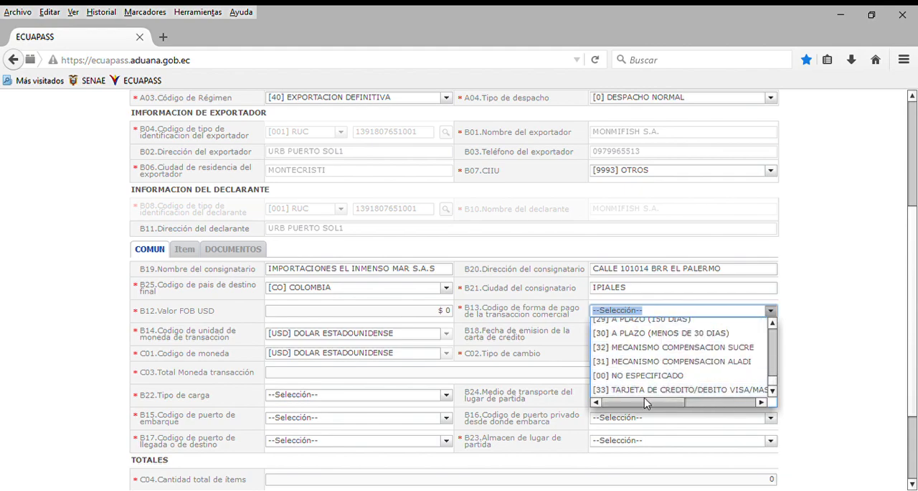
scroll(730, 394, up, 10)
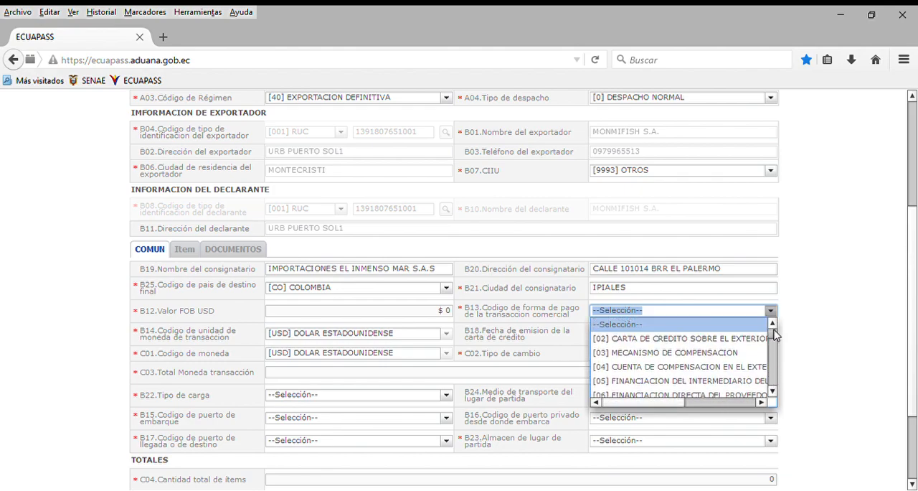
click(743, 338)
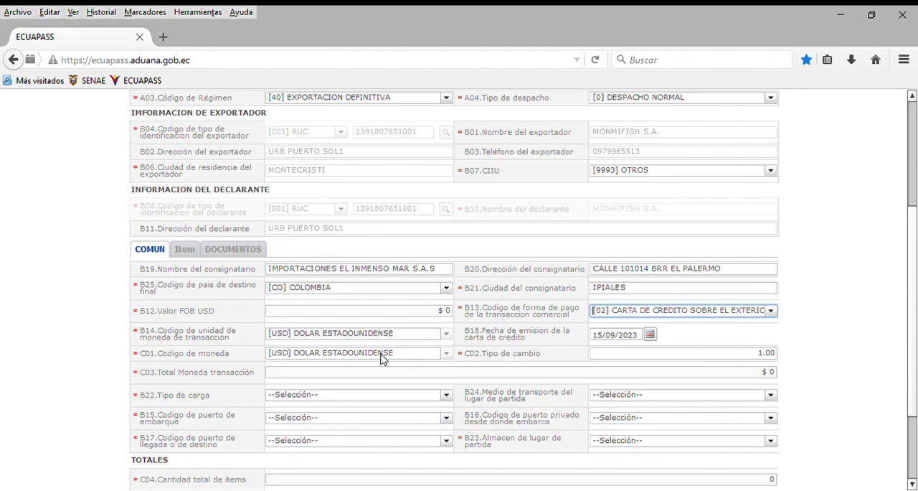
drag(750, 357, 779, 356)
click(747, 359)
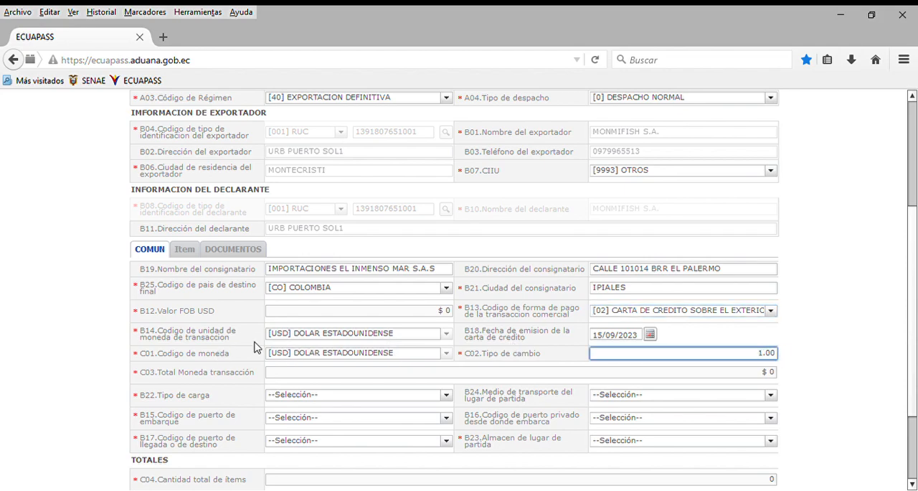
Set the cargo type (B22) in the COMUN section to [CC] CARGA CONTENERIZADA
scroll(257, 347, down, 1)
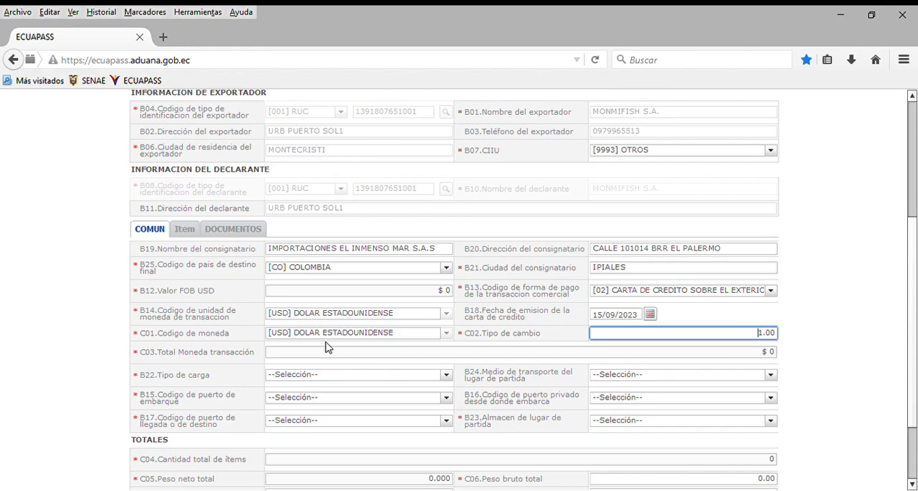
scroll(328, 346, down, 1)
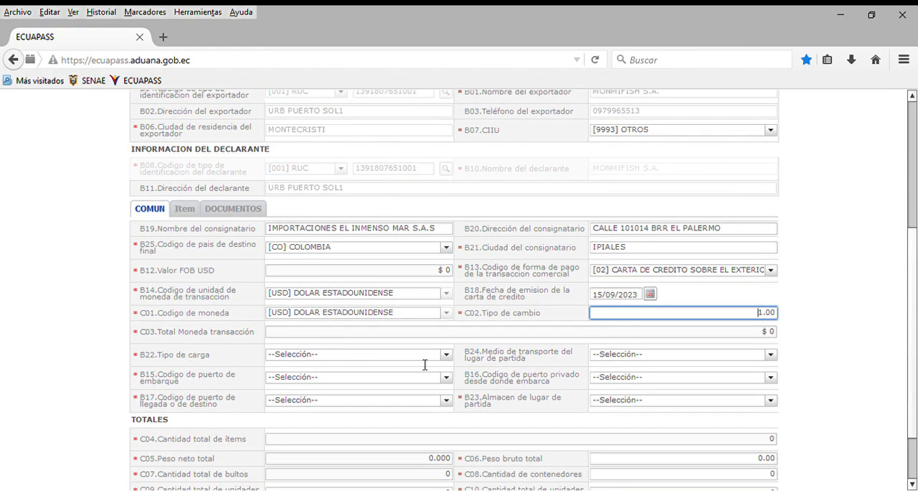
click(446, 356)
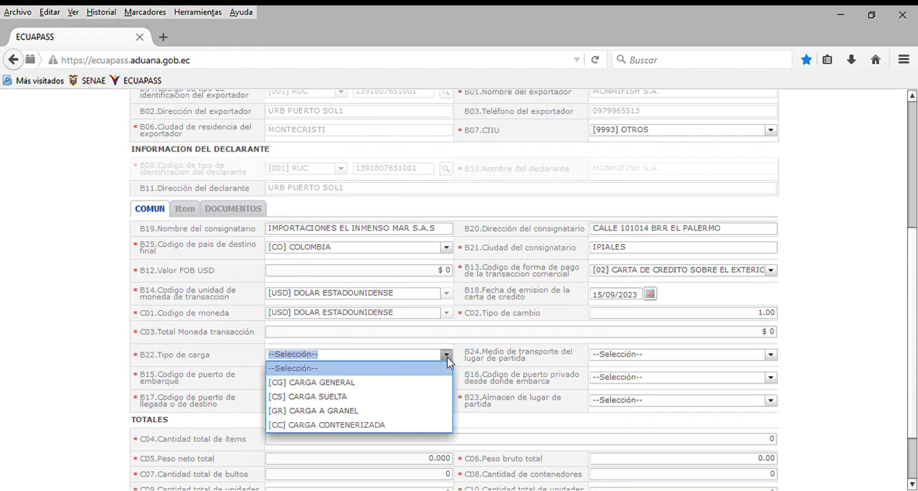
click(333, 425)
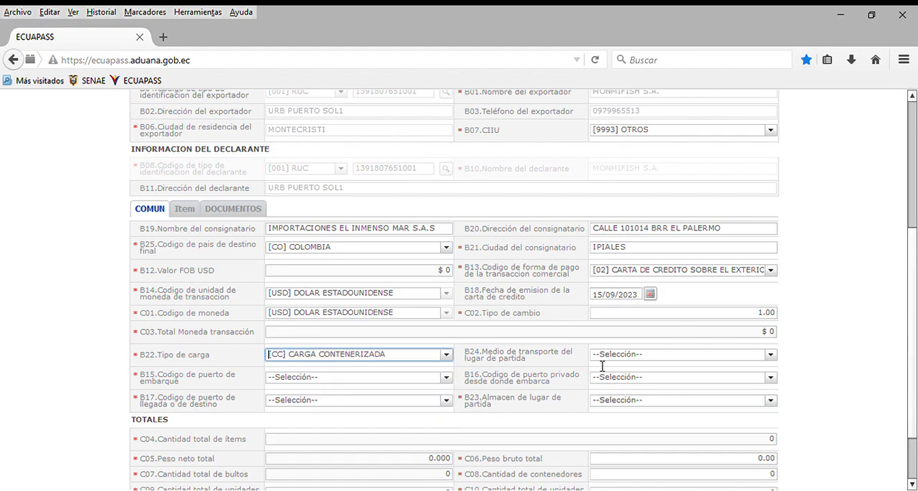
Set the means of transport at the place of departure (B24) to [001] MARITIMO
click(771, 355)
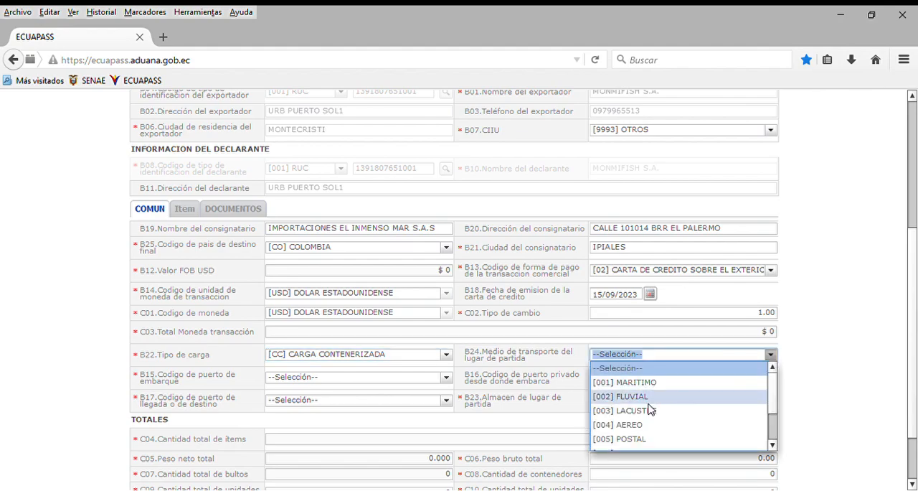
scroll(649, 428, down, 1)
scroll(649, 428, down, 1)
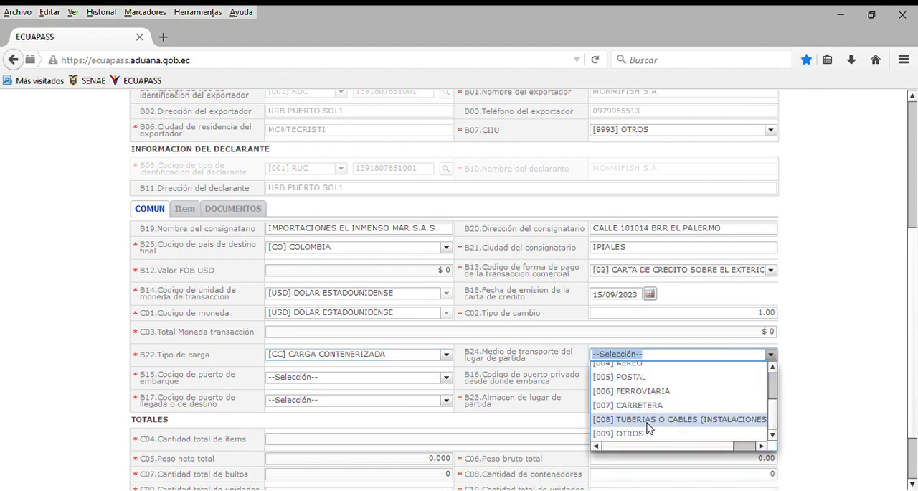
scroll(647, 391, up, 2)
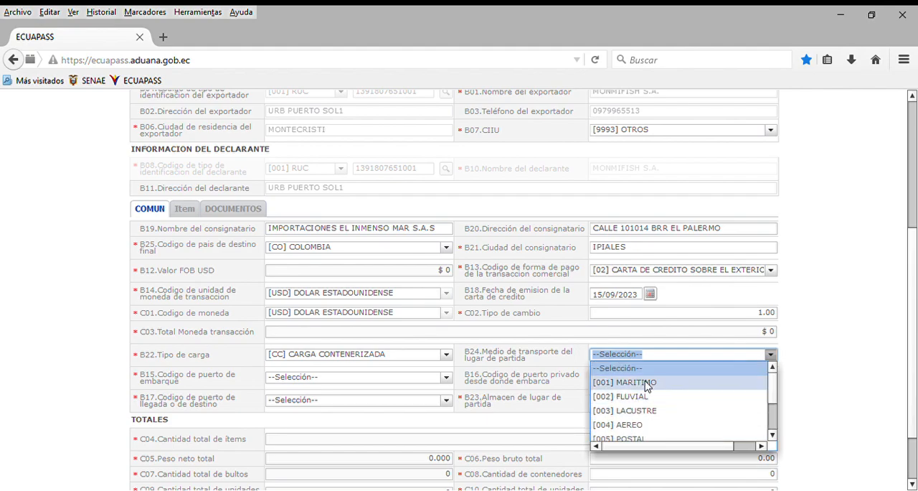
click(645, 385)
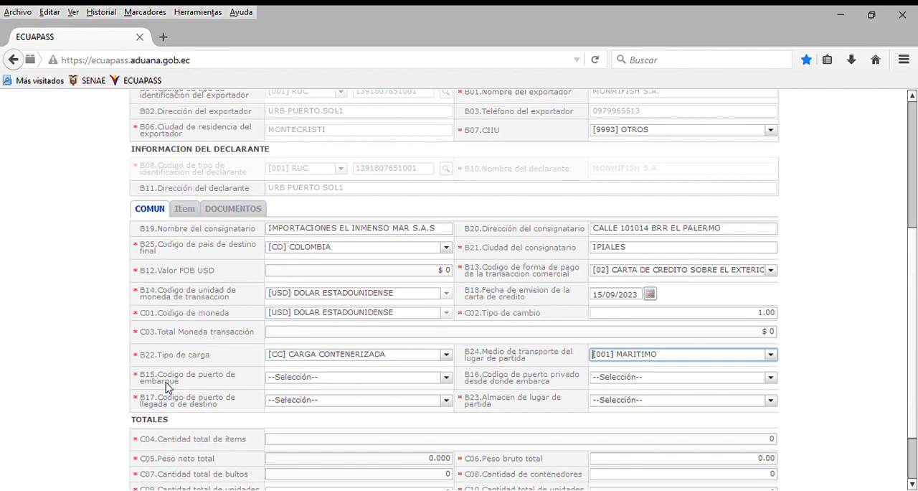
Set the port of embarkation (B15) in the COMUN section to [ECMEC] MANTA
click(445, 376)
scroll(433, 404, down, 2)
scroll(432, 405, down, 1)
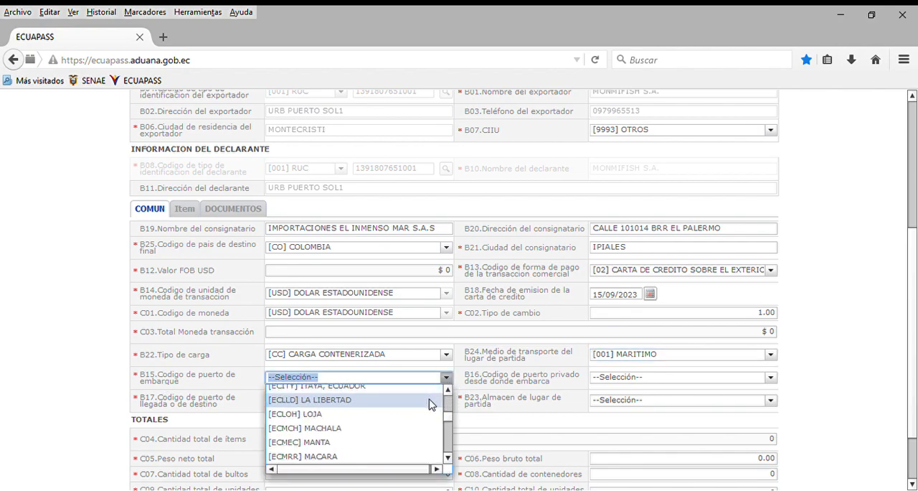
click(311, 445)
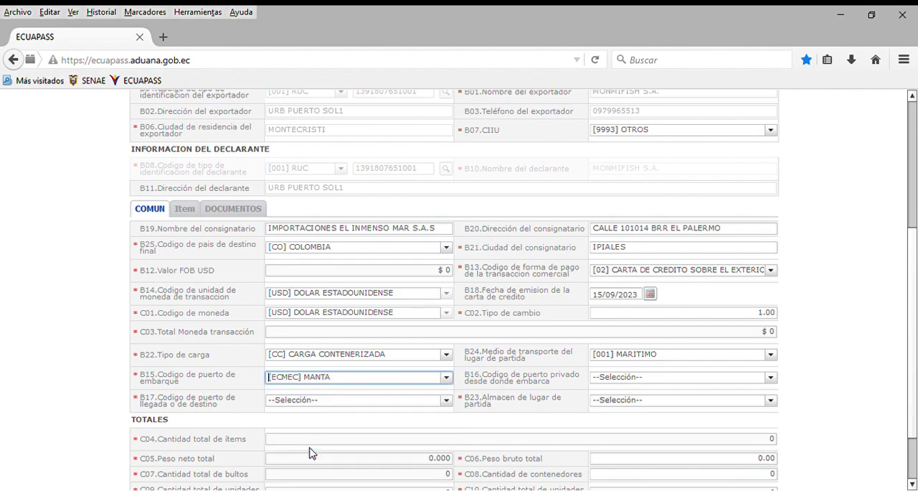
click(446, 377)
scroll(394, 435, down, 4)
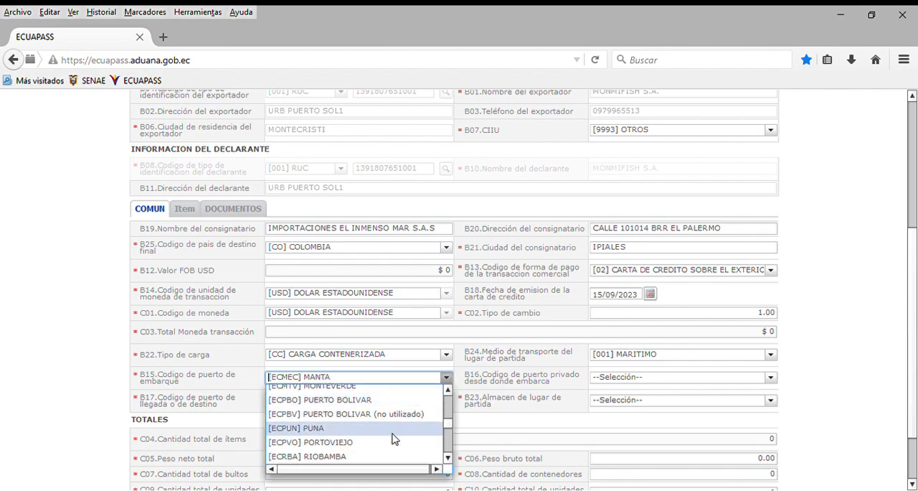
scroll(392, 435, down, 3)
scroll(392, 435, up, 4)
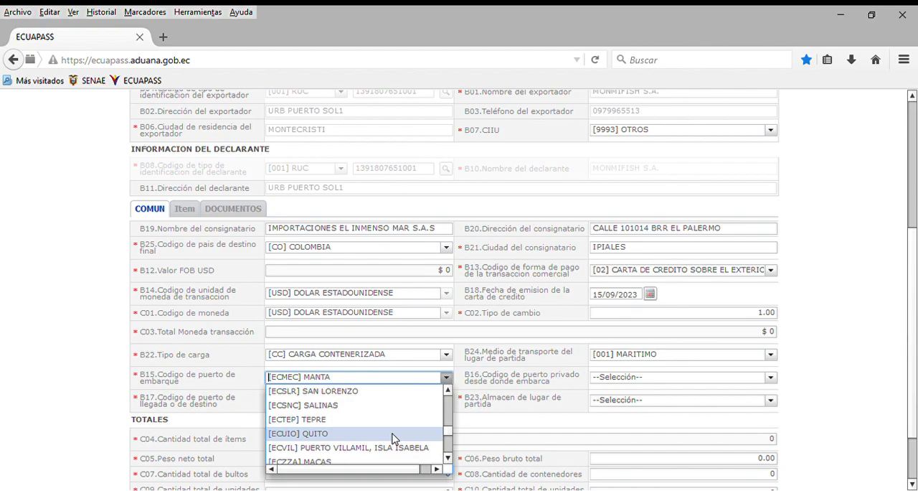
scroll(394, 437, up, 2)
click(337, 423)
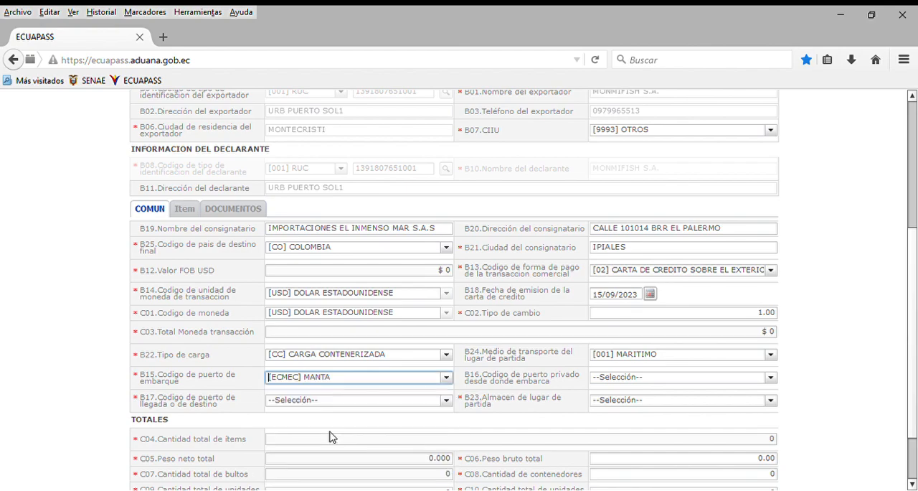
Set the private port of shipment (B16) to [ECSPU] SIN PUERTO PRIVADO
click(770, 377)
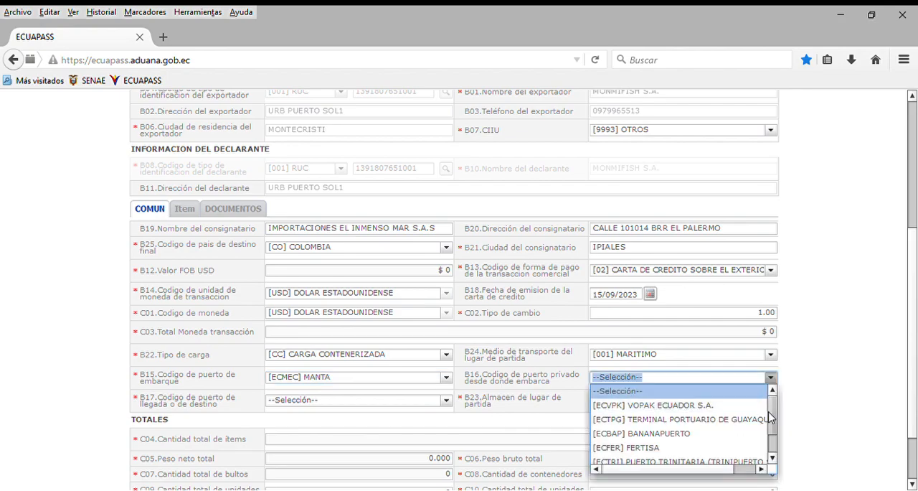
scroll(757, 437, down, 1)
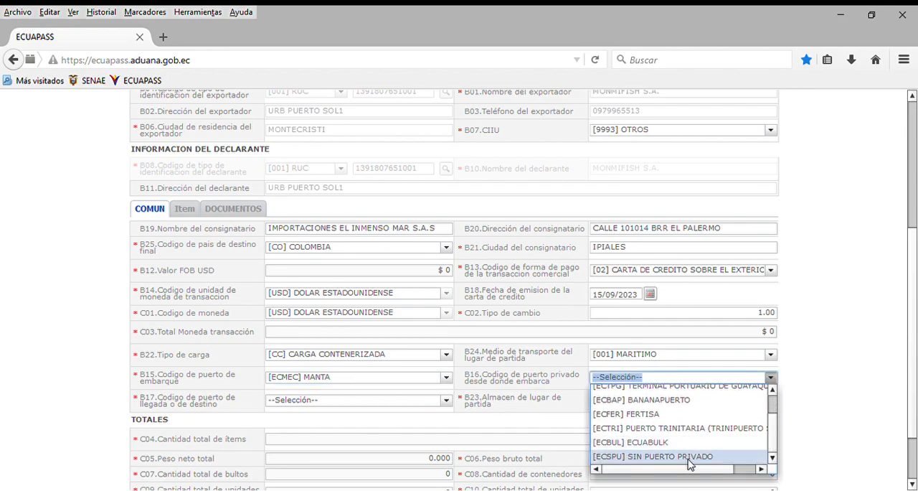
scroll(653, 408, up, 1)
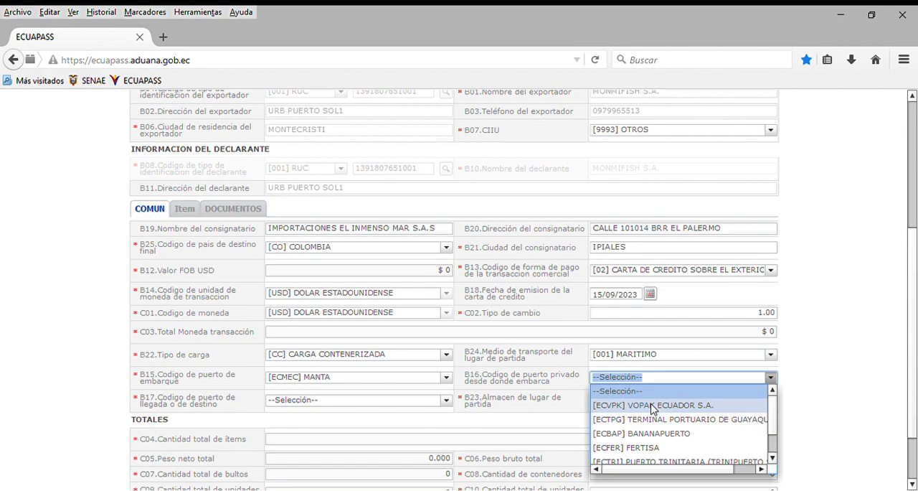
scroll(658, 450, down, 1)
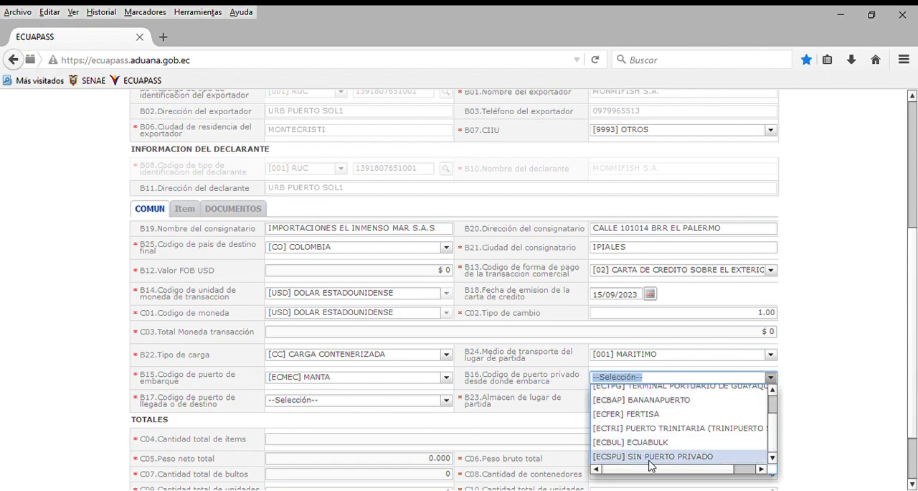
click(656, 456)
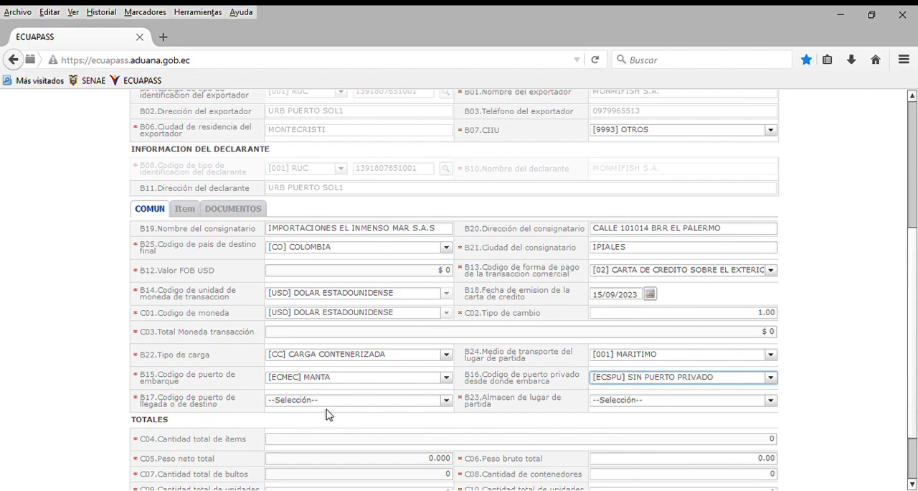
Set the port of arrival or destination (B17) to [COBUN] BUENAVENTURA
click(446, 400)
scroll(373, 359, down, 3)
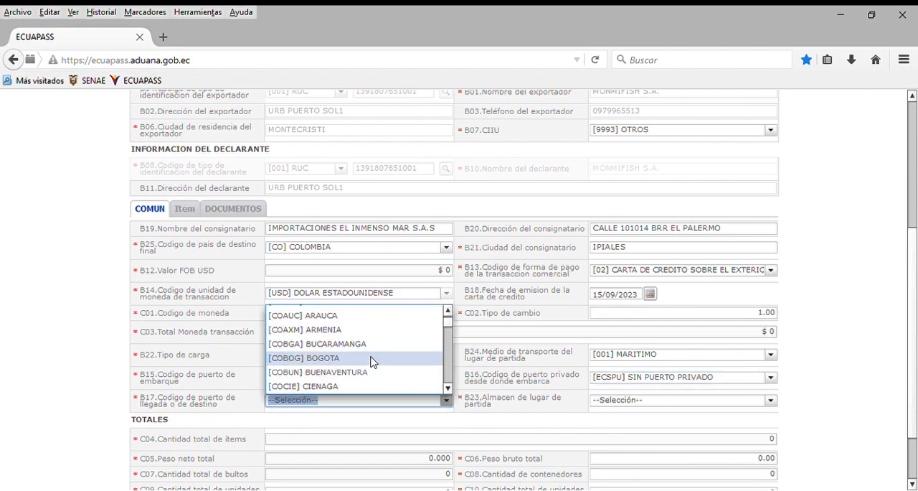
scroll(372, 361, down, 10)
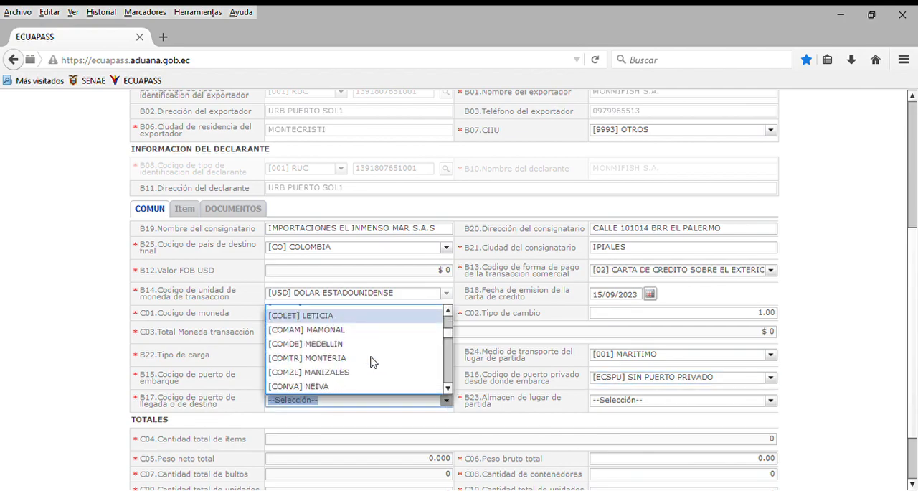
scroll(372, 360, down, 10)
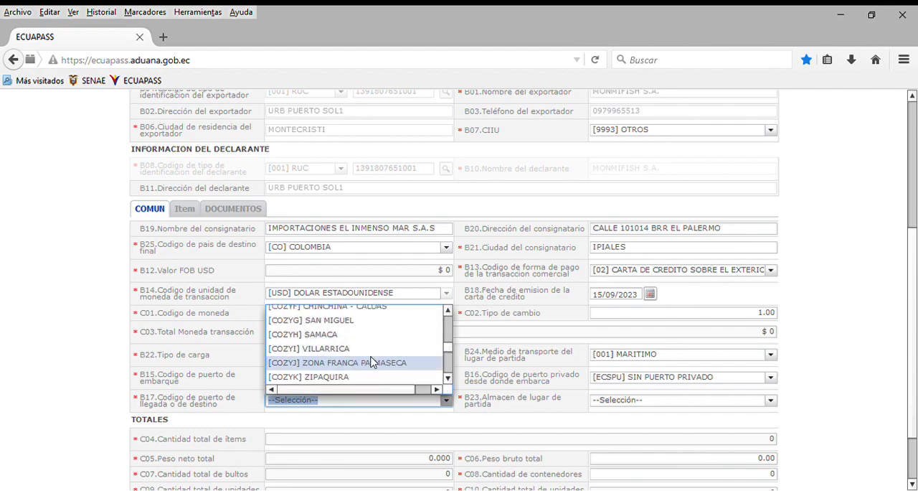
key(BackSpace)
text(BUE)
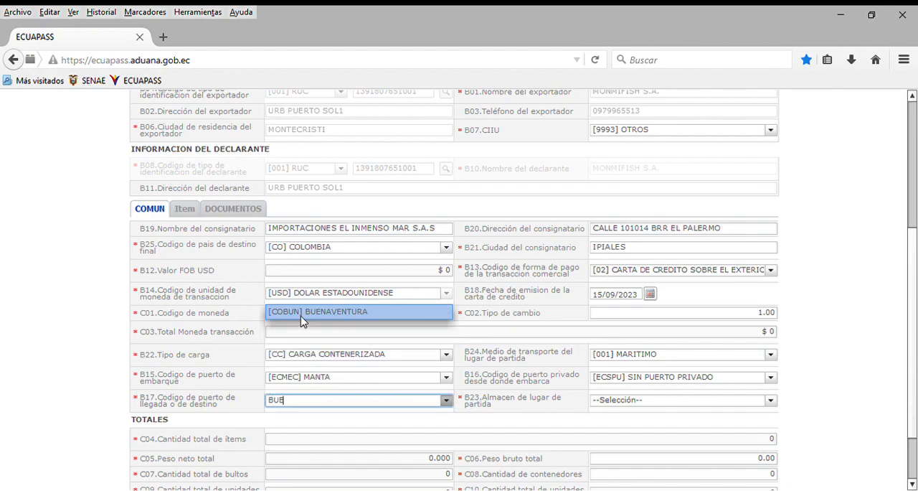
click(320, 314)
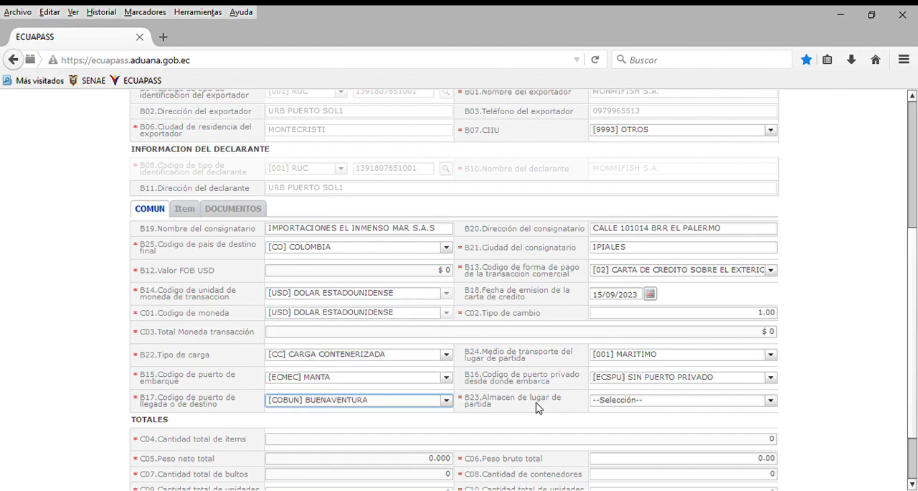
Find TERMINAL POR among the warehouses at the place of departure (B23) and choose [05777778] TERMINAL PORTUARIO DE MANTA
click(771, 401)
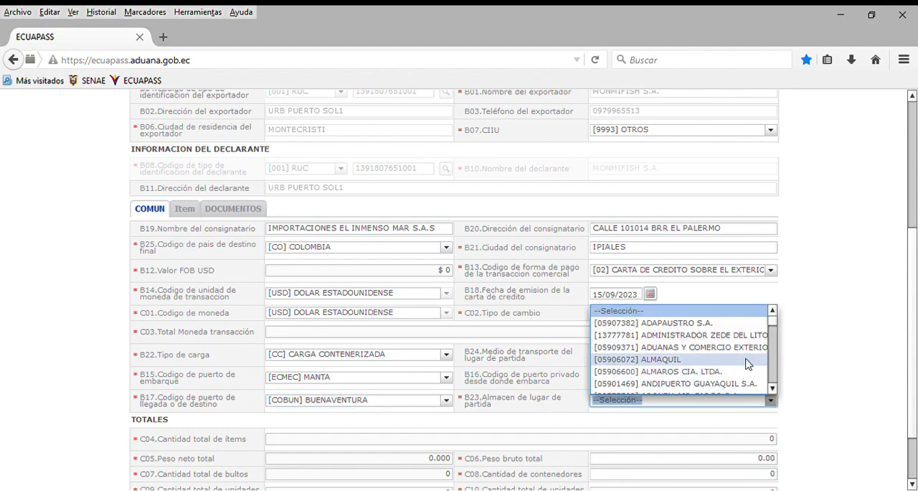
scroll(702, 325, down, 2)
scroll(702, 327, down, 2)
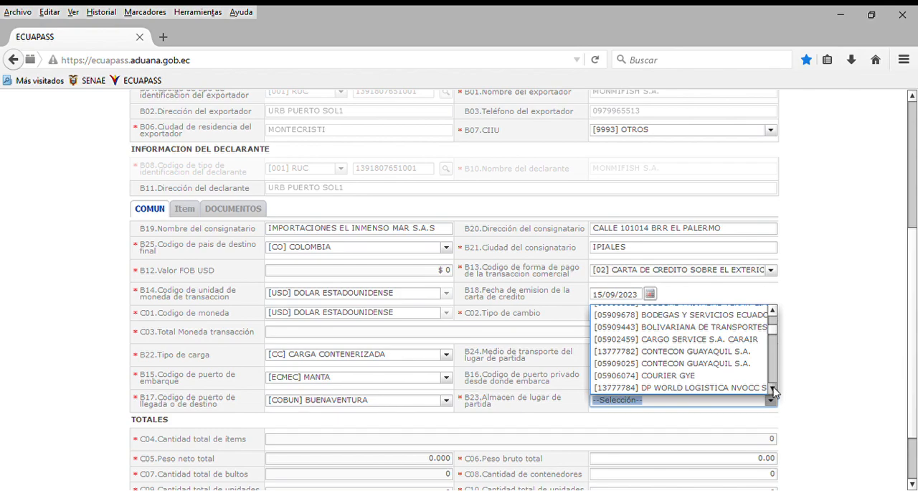
click(773, 388)
drag(773, 391, 773, 390)
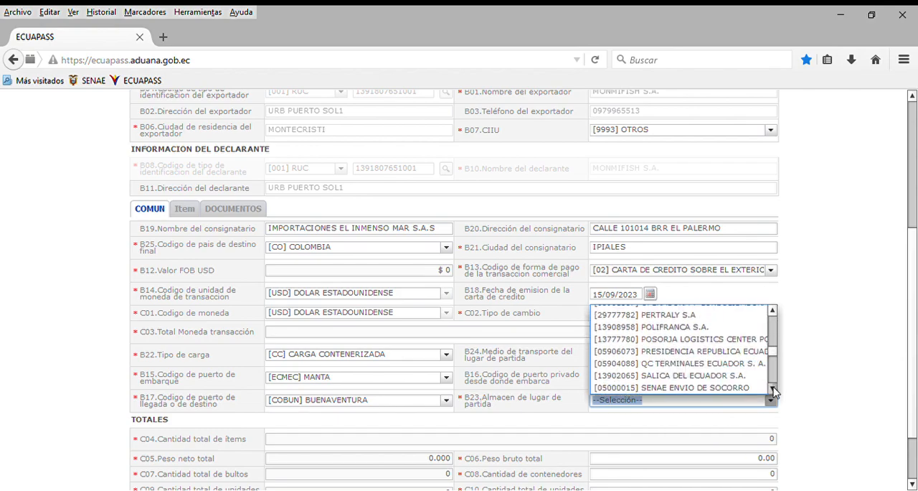
drag(770, 351, 766, 342)
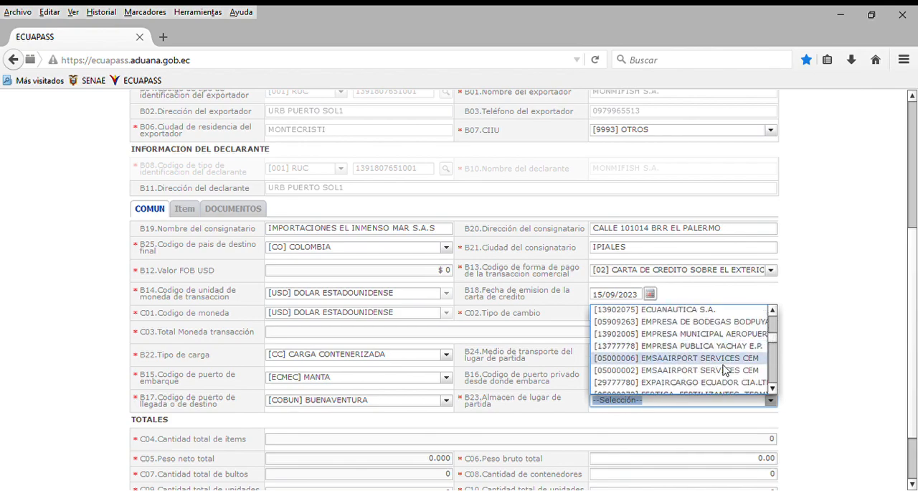
key(Down)
text(TER)
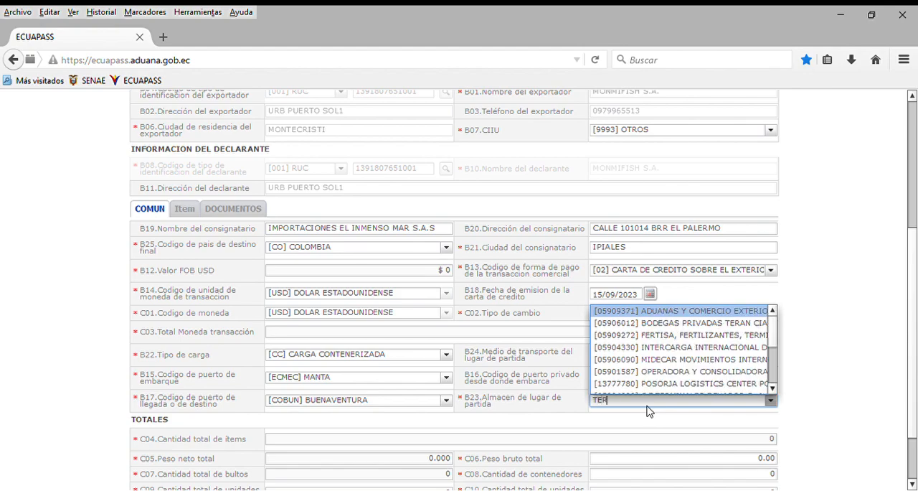
text(MINAL P)
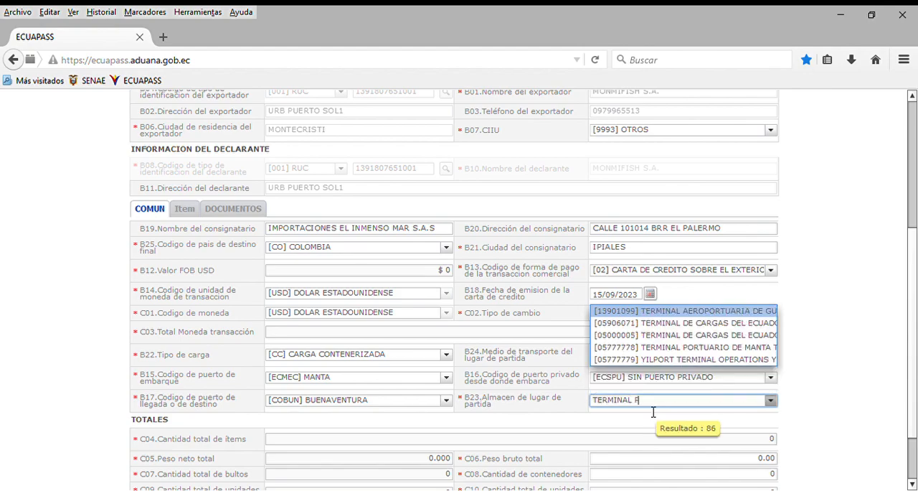
text(OR)
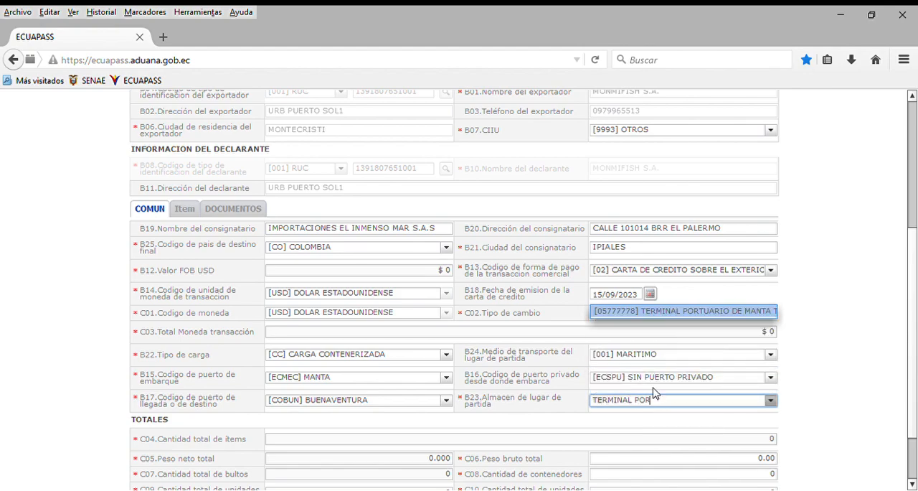
click(753, 312)
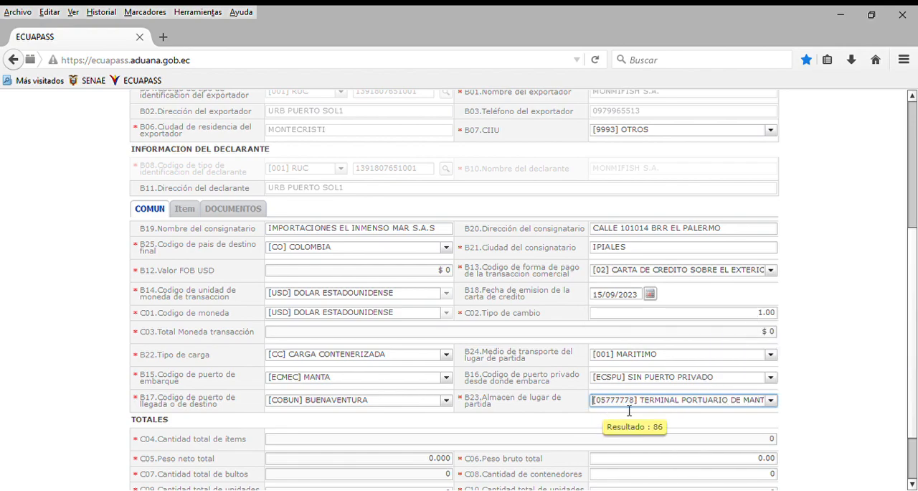
scroll(805, 406, down, 2)
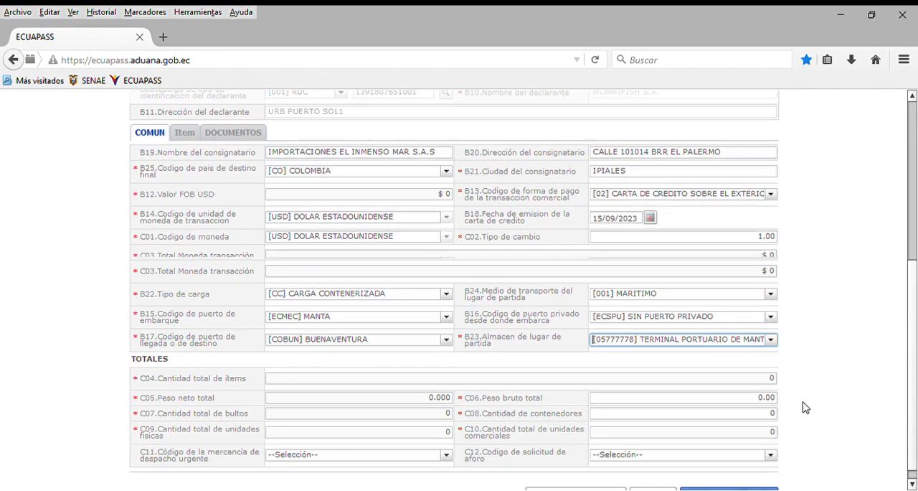